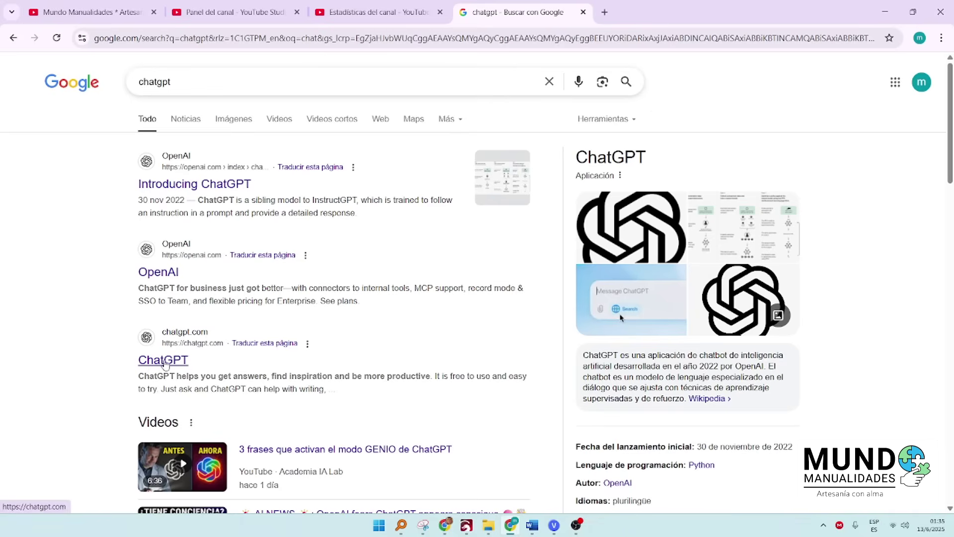
Step: Open ChatGPT from the search results and register a free account, filling in the full name and date of birth
{"action": "left_click", "coordinate": [165, 362]}
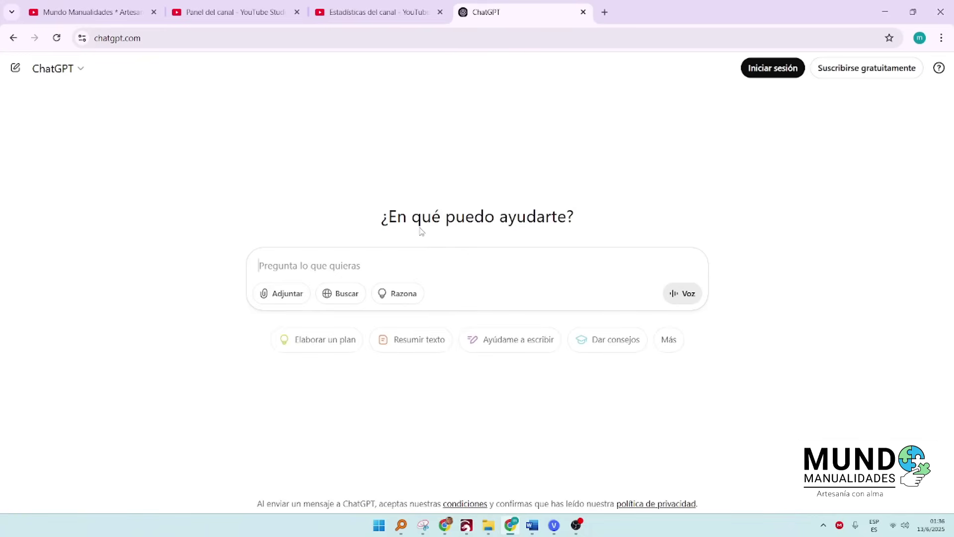
{"action": "left_click", "coordinate": [848, 75]}
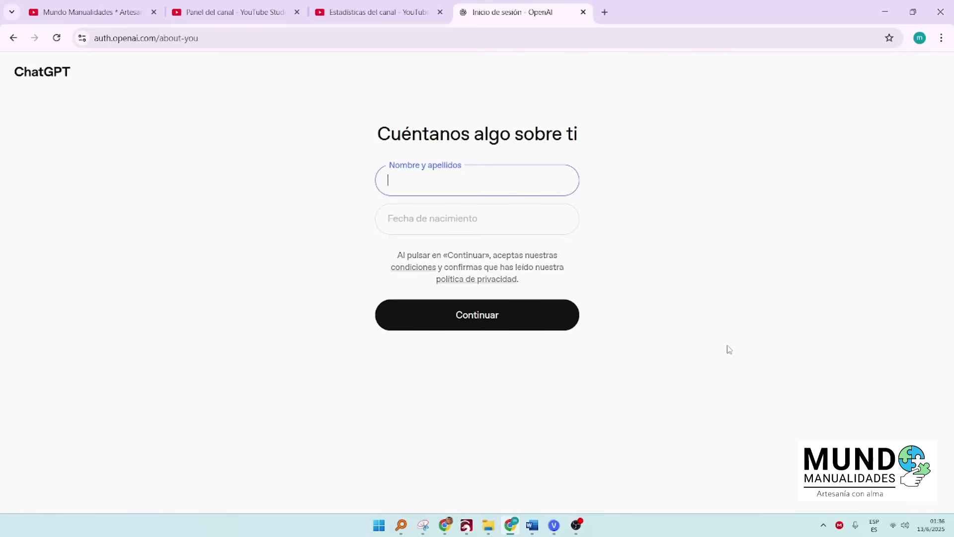
{"action": "type", "text": "Mundo Manualidades"}
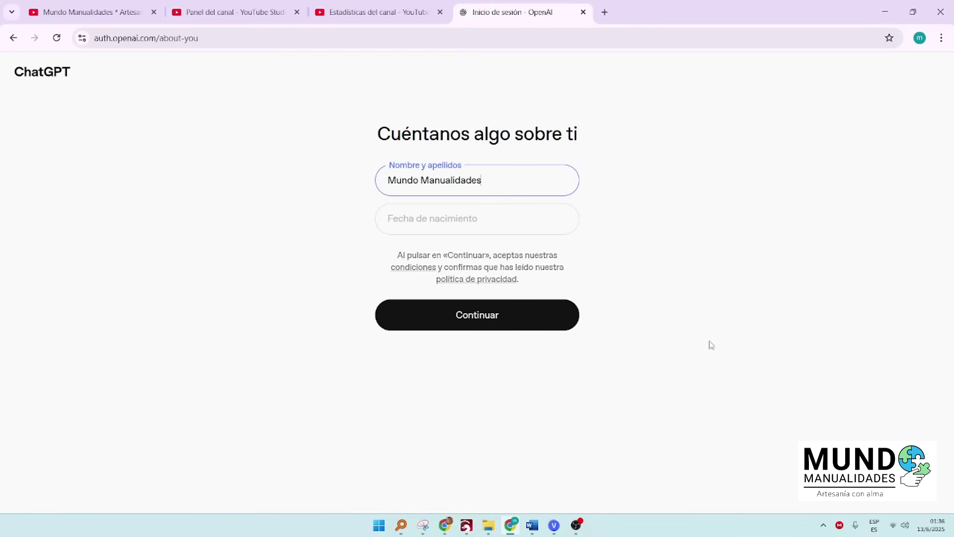
{"action": "left_click", "coordinate": [426, 219]}
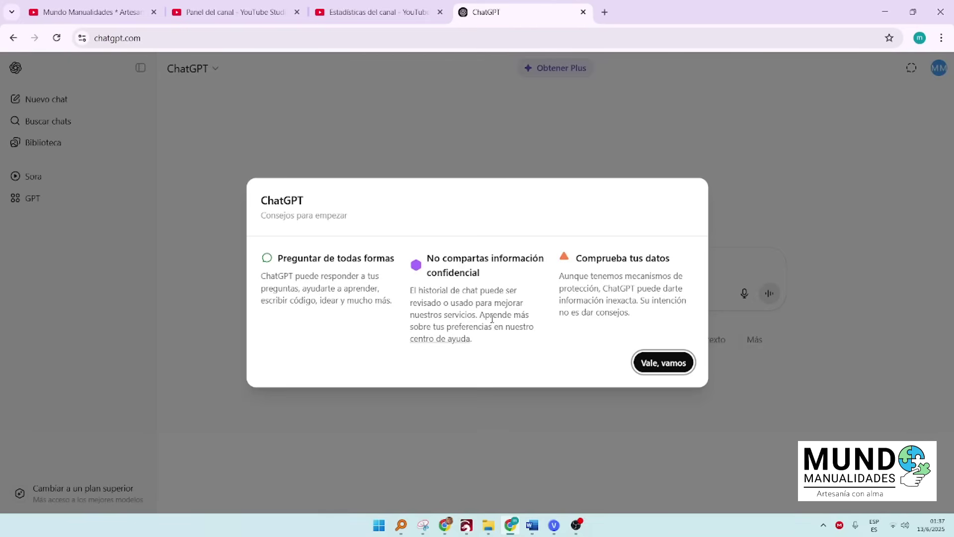
{"action": "left_click", "coordinate": [666, 365]}
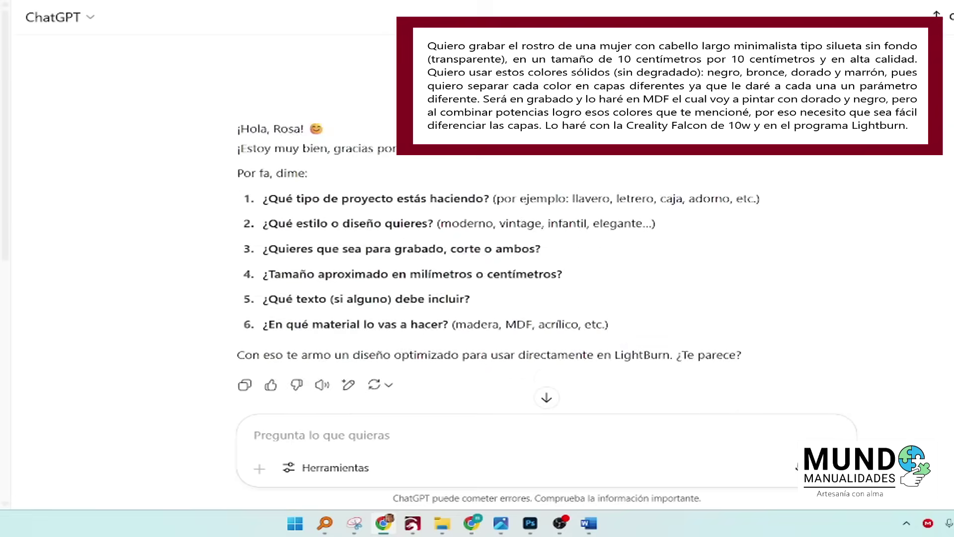
Step: Read through the chat's project questions, the laser-engraving prompts, and the generated tiger, woman and bee images
{"action": "scroll", "coordinate": [912, 218], "scroll_direction": "up", "scroll_amount": 1}
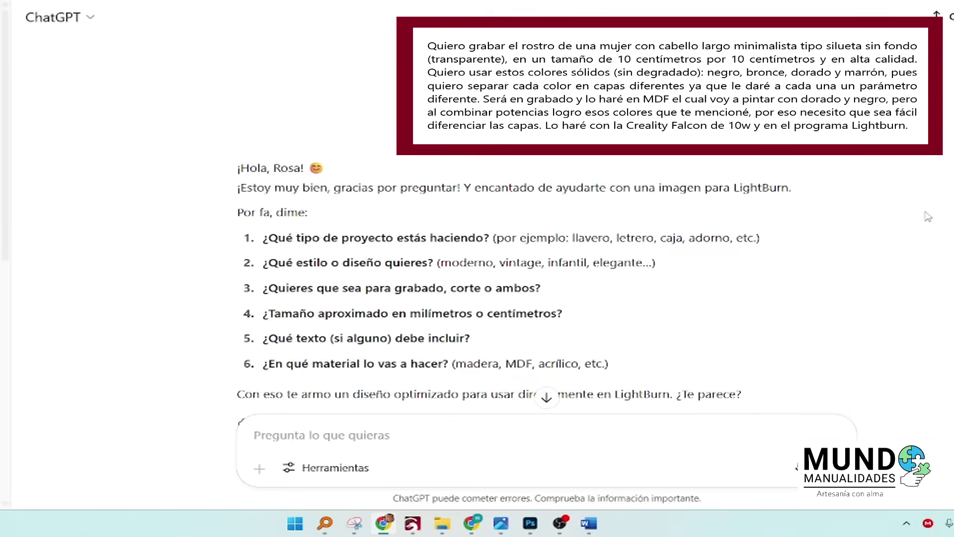
{"action": "scroll", "coordinate": [928, 217], "scroll_direction": "down", "scroll_amount": 2}
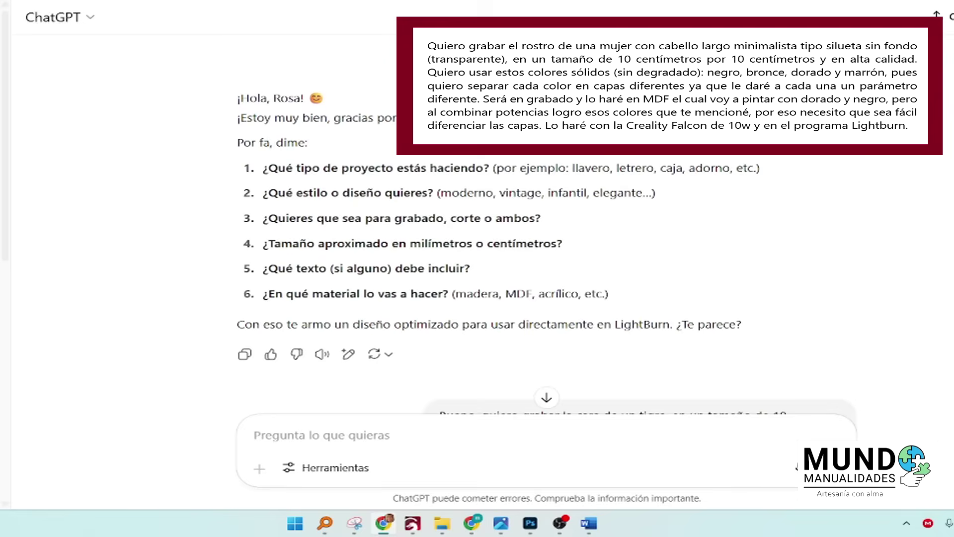
{"action": "scroll", "coordinate": [946, 188], "scroll_direction": "up", "scroll_amount": 2}
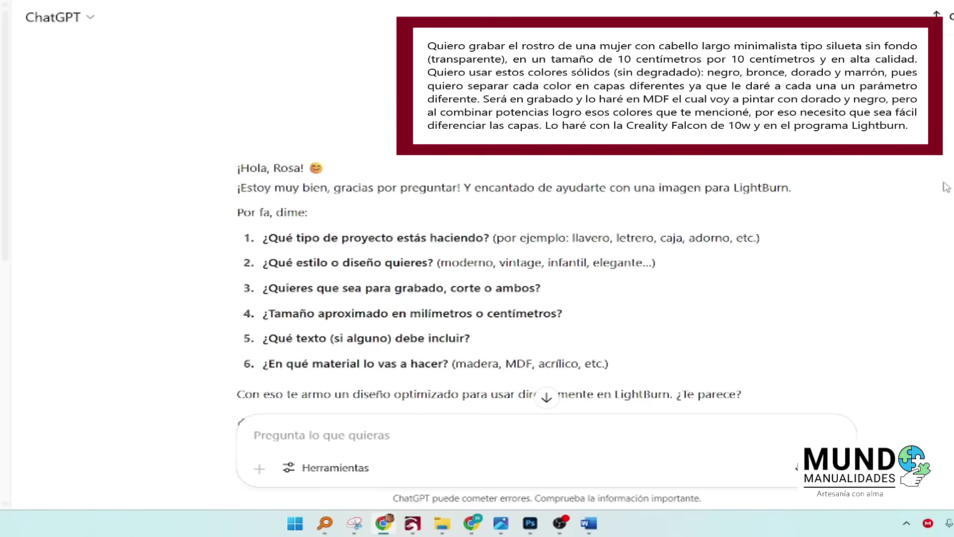
{"action": "scroll", "coordinate": [947, 188], "scroll_direction": "down", "scroll_amount": 10}
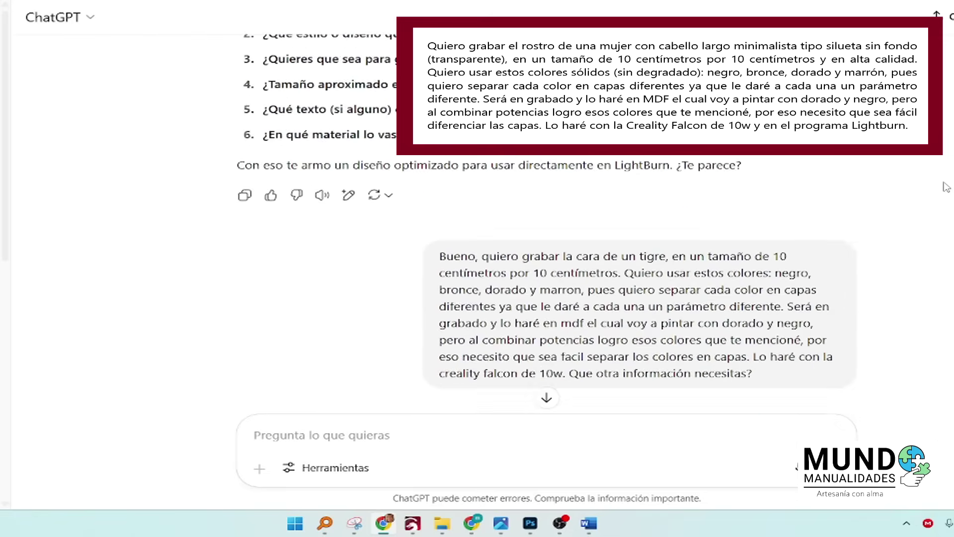
{"action": "scroll", "coordinate": [947, 188], "scroll_direction": "down", "scroll_amount": 6}
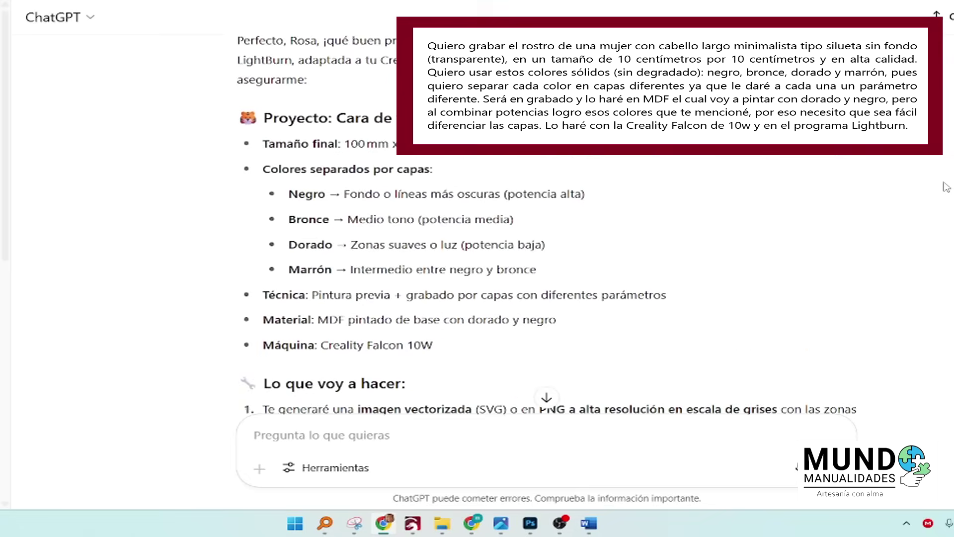
{"action": "scroll", "coordinate": [947, 188], "scroll_direction": "down", "scroll_amount": 9}
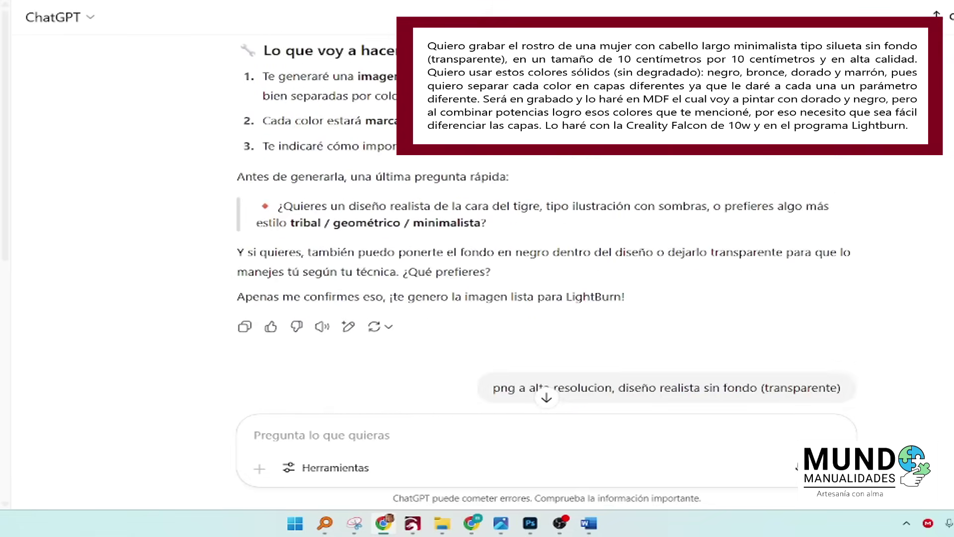
{"action": "scroll", "coordinate": [547, 226], "scroll_direction": "down", "scroll_amount": 4}
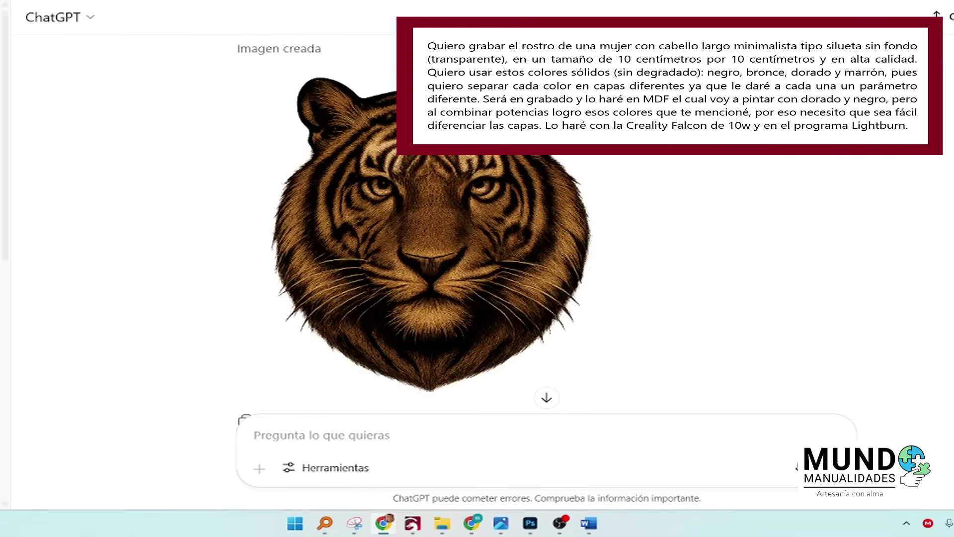
{"action": "scroll", "coordinate": [547, 226], "scroll_direction": "down", "scroll_amount": 15}
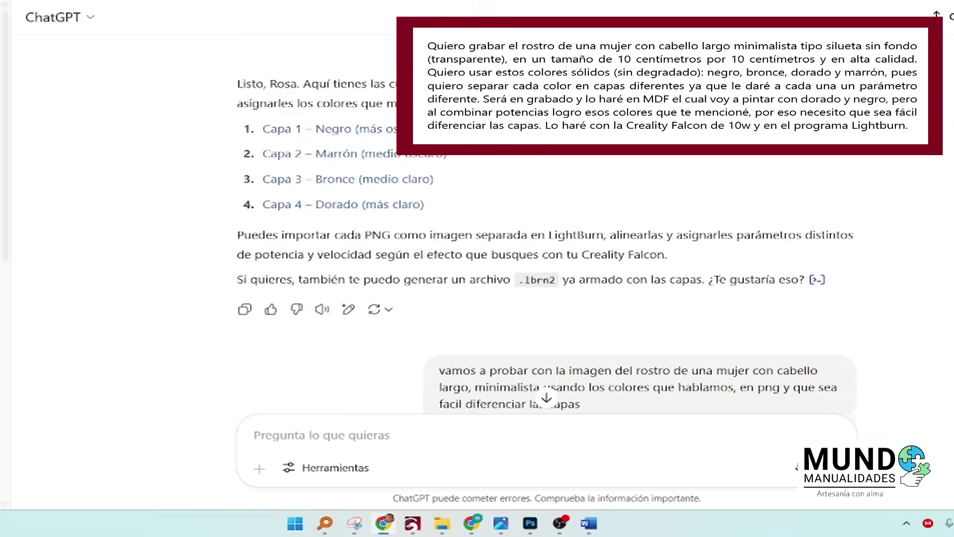
{"action": "scroll", "coordinate": [547, 226], "scroll_direction": "down", "scroll_amount": 6}
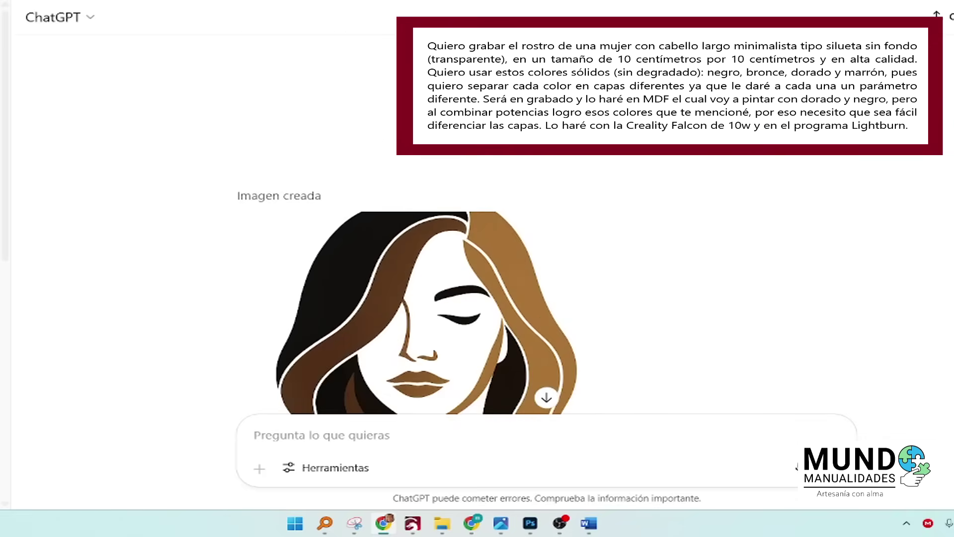
{"action": "scroll", "coordinate": [432, 243], "scroll_direction": "down", "scroll_amount": 2}
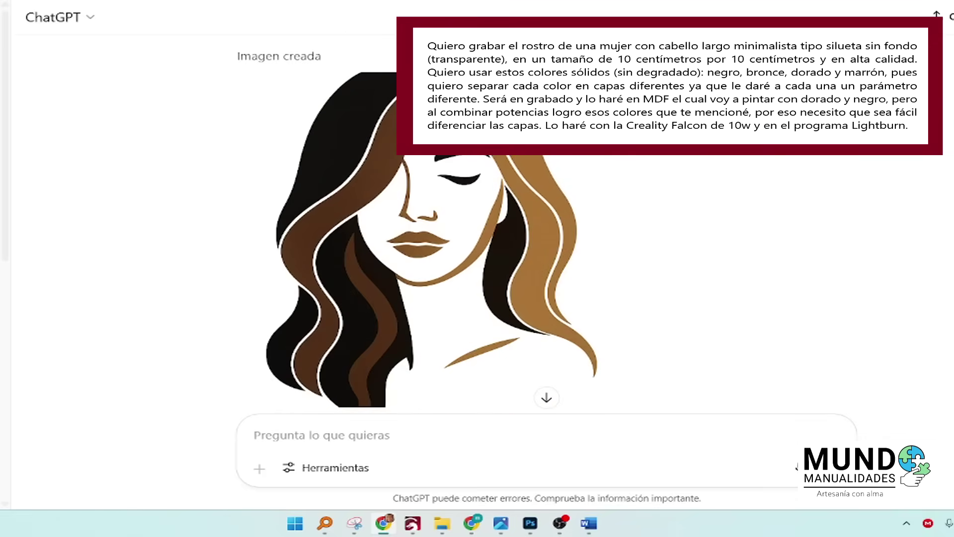
{"action": "scroll", "coordinate": [431, 243], "scroll_direction": "down", "scroll_amount": 4}
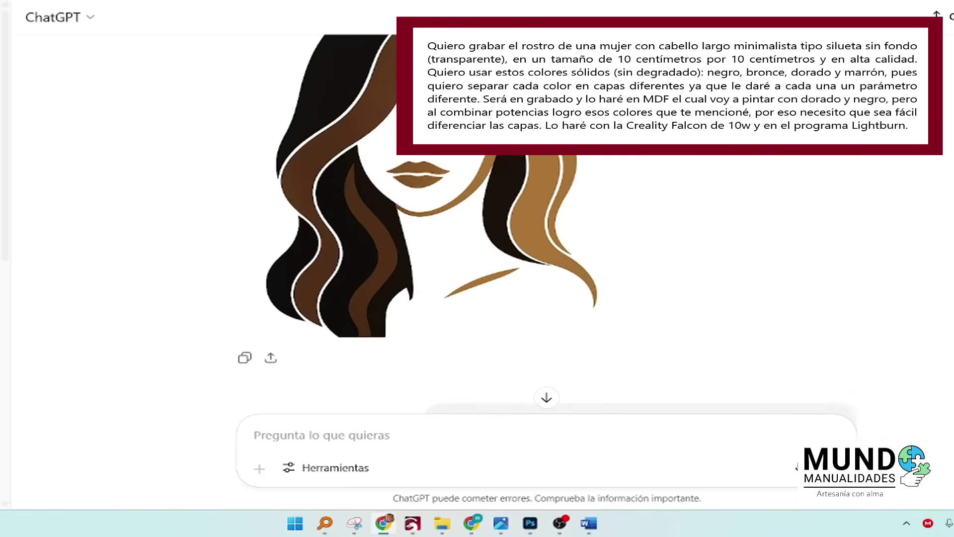
{"action": "scroll", "coordinate": [547, 224], "scroll_direction": "down", "scroll_amount": 7}
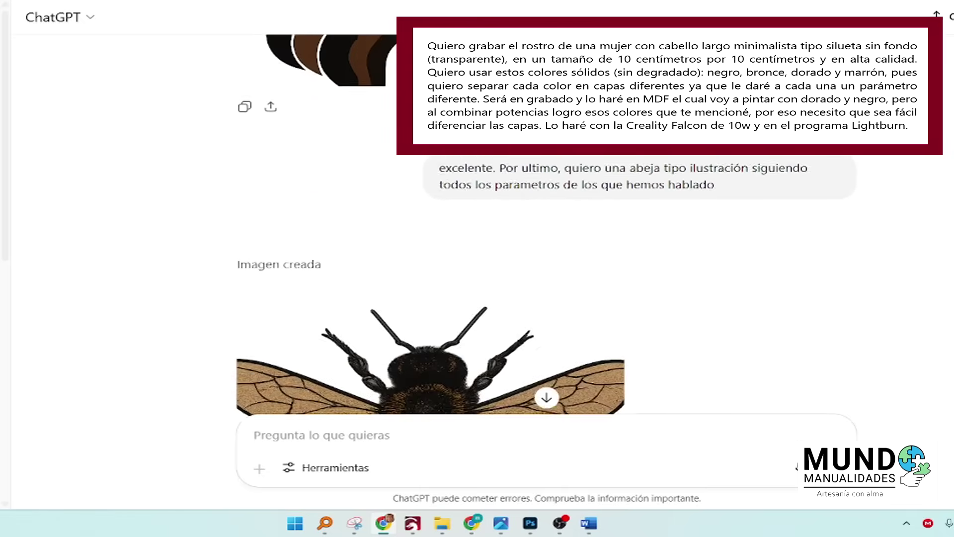
{"action": "scroll", "coordinate": [431, 248], "scroll_direction": "up", "scroll_amount": 7}
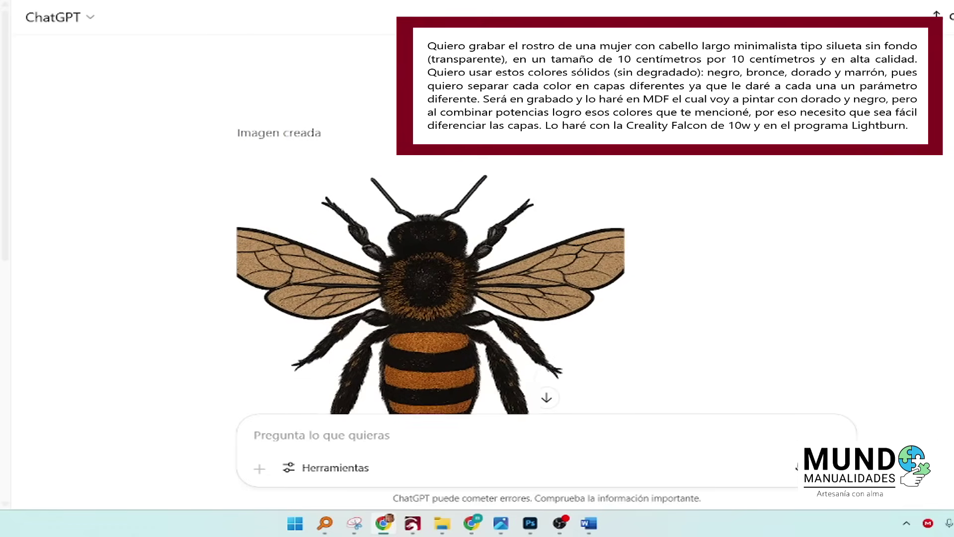
Step: Examine the chat replies covering the separation of the woman's image into colour layers and the LightBurn file
{"action": "scroll", "coordinate": [431, 244], "scroll_direction": "down", "scroll_amount": 2}
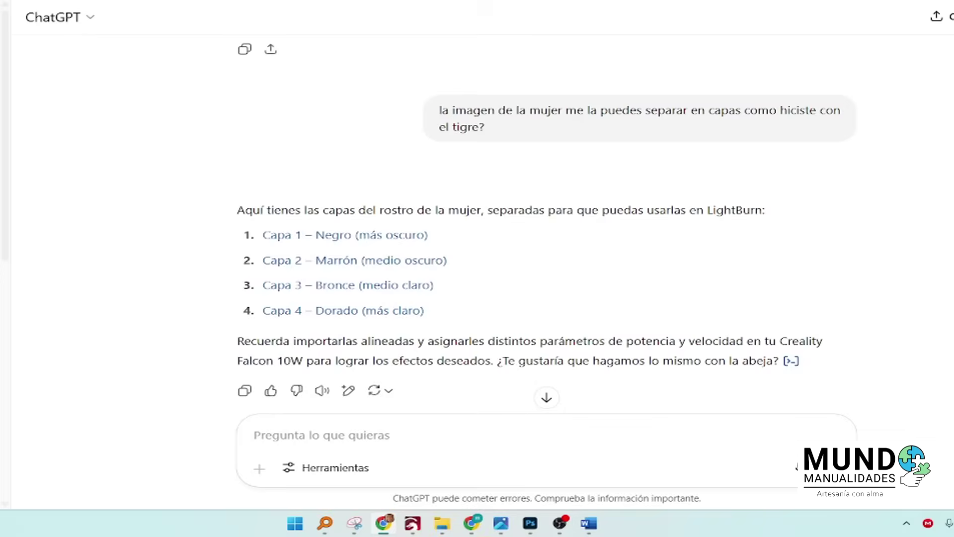
{"action": "scroll", "coordinate": [796, 467], "scroll_direction": "up", "scroll_amount": 2}
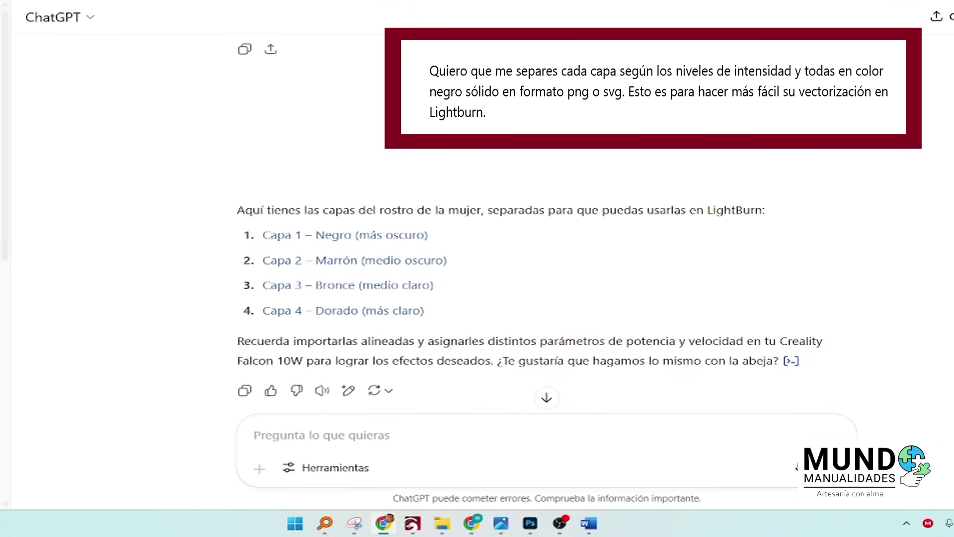
{"action": "scroll", "coordinate": [796, 467], "scroll_direction": "down", "scroll_amount": 5}
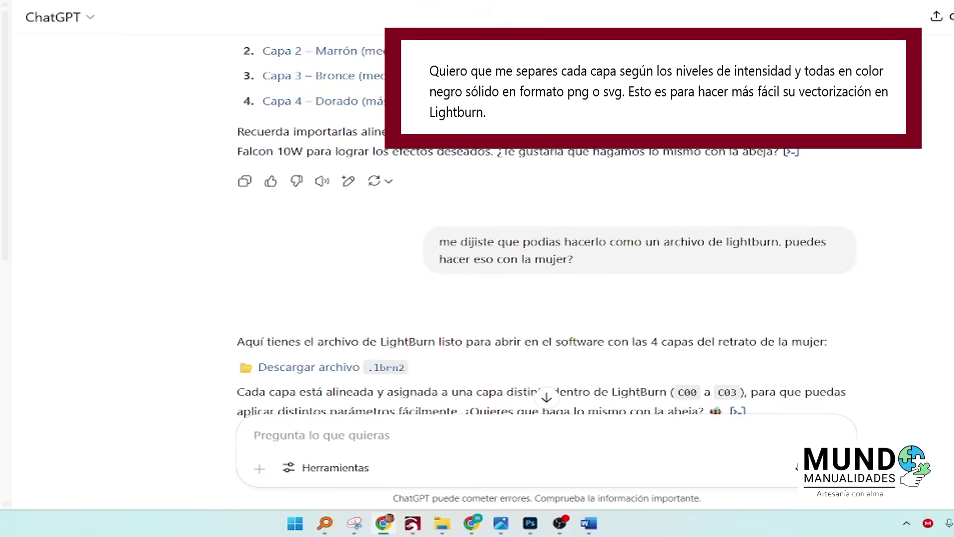
{"action": "scroll", "coordinate": [795, 467], "scroll_direction": "down", "scroll_amount": 2}
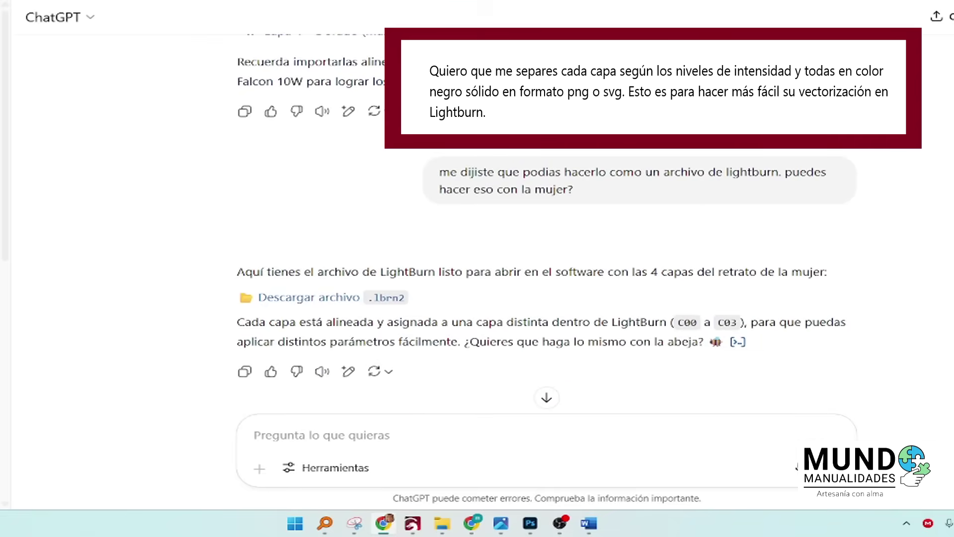
{"action": "scroll", "coordinate": [796, 467], "scroll_direction": "down", "scroll_amount": 2}
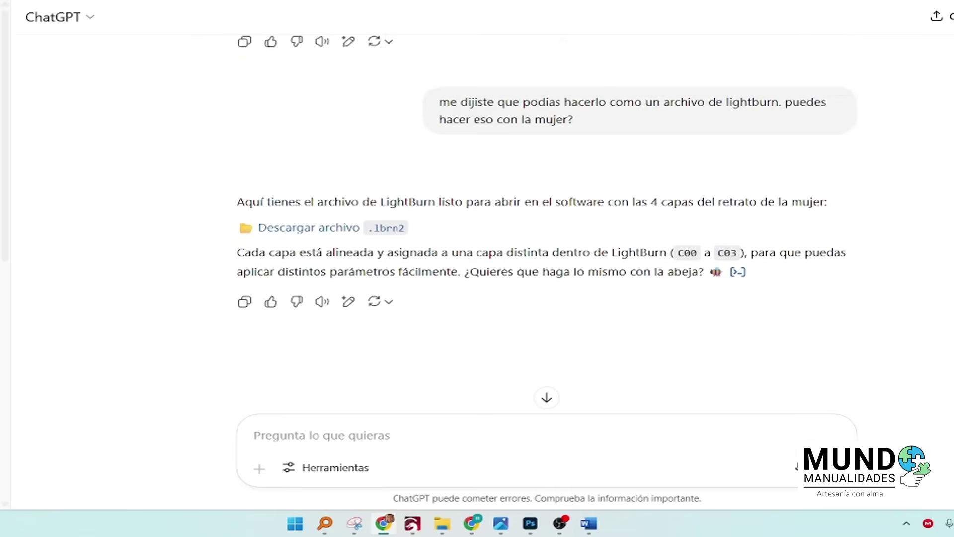
{"action": "scroll", "coordinate": [796, 467], "scroll_direction": "down", "scroll_amount": 4}
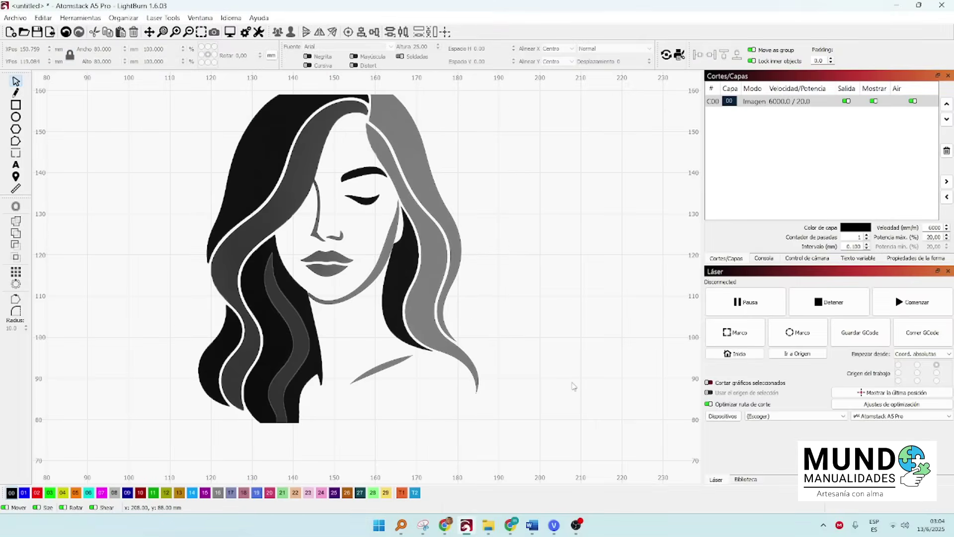
Step: In LightBurn, start Trace Image on the woman's portrait with the cutoff set to 188 and the threshold to 255
{"action": "left_click", "coordinate": [347, 278]}
{"action": "right_click", "coordinate": [348, 280]}
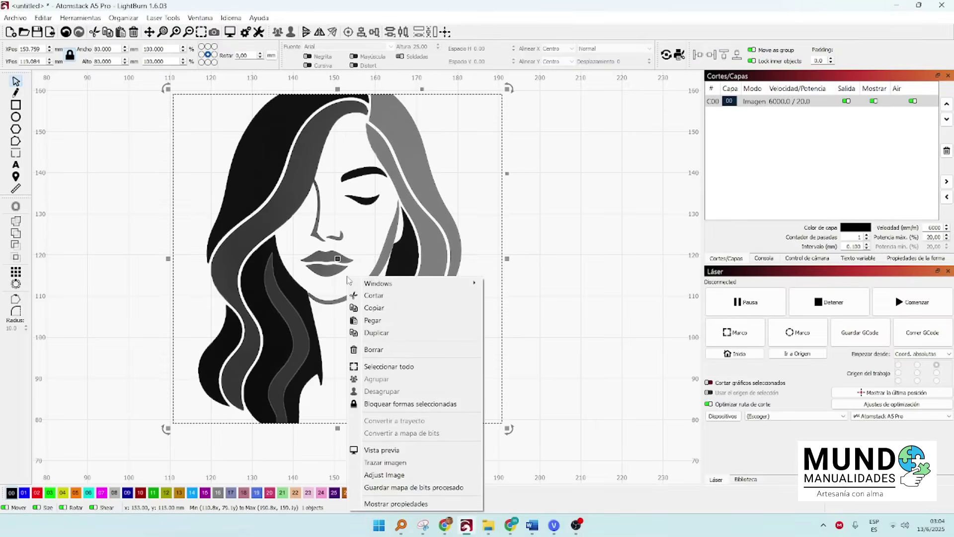
{"action": "left_click", "coordinate": [383, 462]}
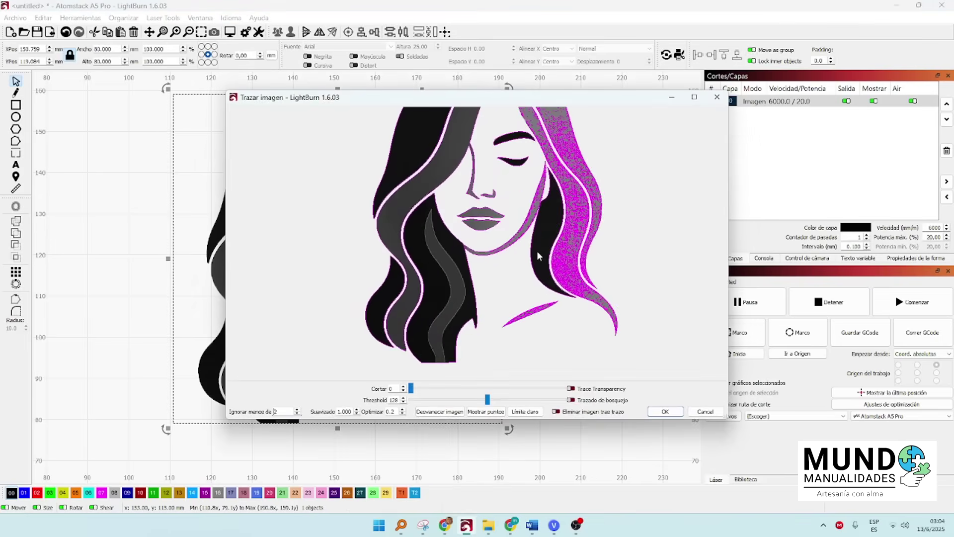
{"action": "scroll", "coordinate": [537, 256], "scroll_direction": "up", "scroll_amount": 3}
{"action": "mouse_move", "coordinate": [411, 388]}
{"action": "left_mouse_down"}
{"action": "mouse_move", "coordinate": [563, 388]}
{"action": "mouse_move", "coordinate": [527, 393]}
{"action": "left_mouse_up"}
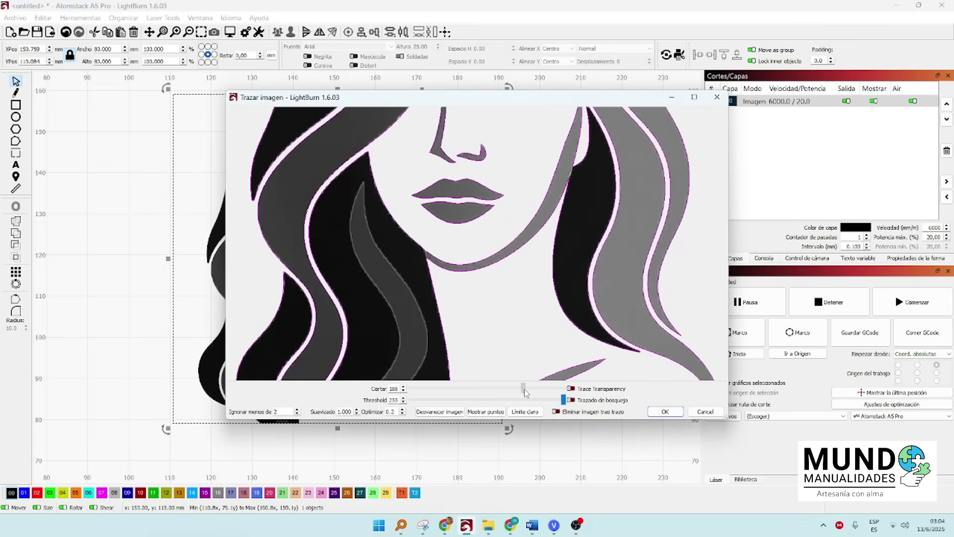
Step: Check the trace preview around the face and hair, apply the trace, and place the traced outlines beside the original image
{"action": "scroll", "coordinate": [422, 241], "scroll_direction": "up", "scroll_amount": 1}
{"action": "scroll", "coordinate": [422, 241], "scroll_direction": "down", "scroll_amount": 3}
{"action": "scroll", "coordinate": [500, 164], "scroll_direction": "up", "scroll_amount": 1}
{"action": "scroll", "coordinate": [482, 238], "scroll_direction": "down", "scroll_amount": 2}
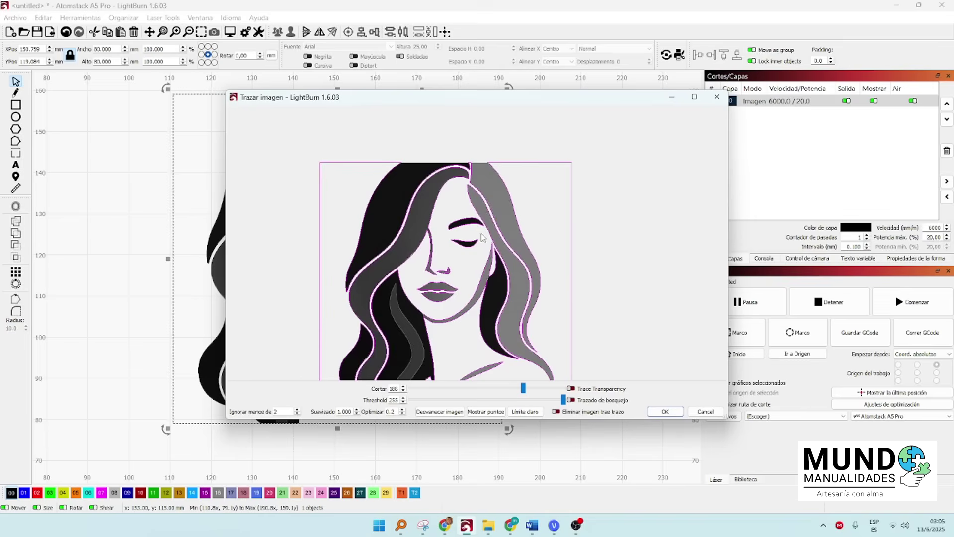
{"action": "scroll", "coordinate": [481, 238], "scroll_direction": "up", "scroll_amount": 2}
{"action": "scroll", "coordinate": [441, 273], "scroll_direction": "down", "scroll_amount": 2}
{"action": "scroll", "coordinate": [449, 351], "scroll_direction": "up", "scroll_amount": 2}
{"action": "left_click", "coordinate": [665, 412]}
{"action": "left_click_drag", "start_coordinate": [549, 313], "coordinate": [644, 211]}
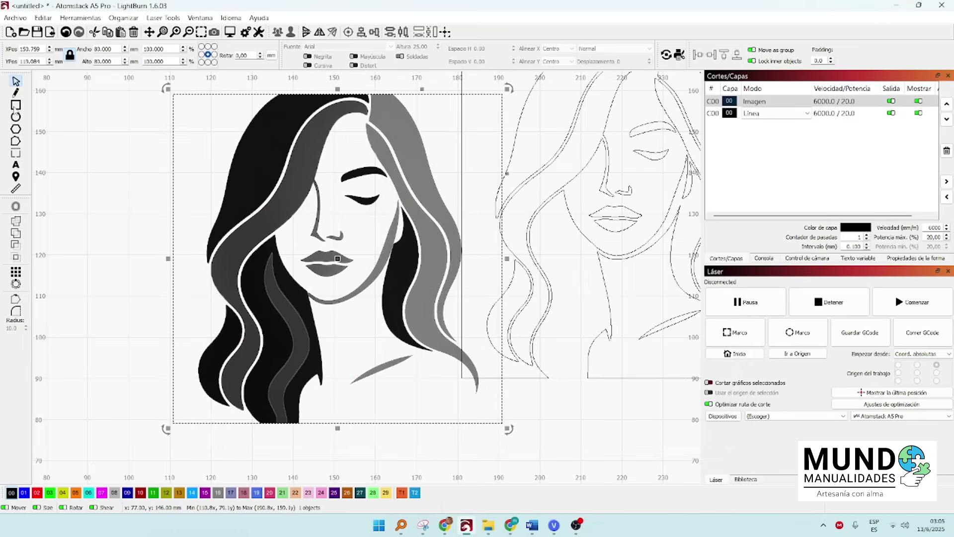
Step: Draw a closed straight-segment outline, about 11 mm wide and 42 mm tall, around the inner dark-grey hair strand on red layer 02
{"action": "key", "text": "ctrl+l"}
{"action": "scroll", "coordinate": [254, 314], "scroll_direction": "up", "scroll_amount": 2}
{"action": "left_click", "coordinate": [280, 237]}
{"action": "left_click", "coordinate": [37, 493]}
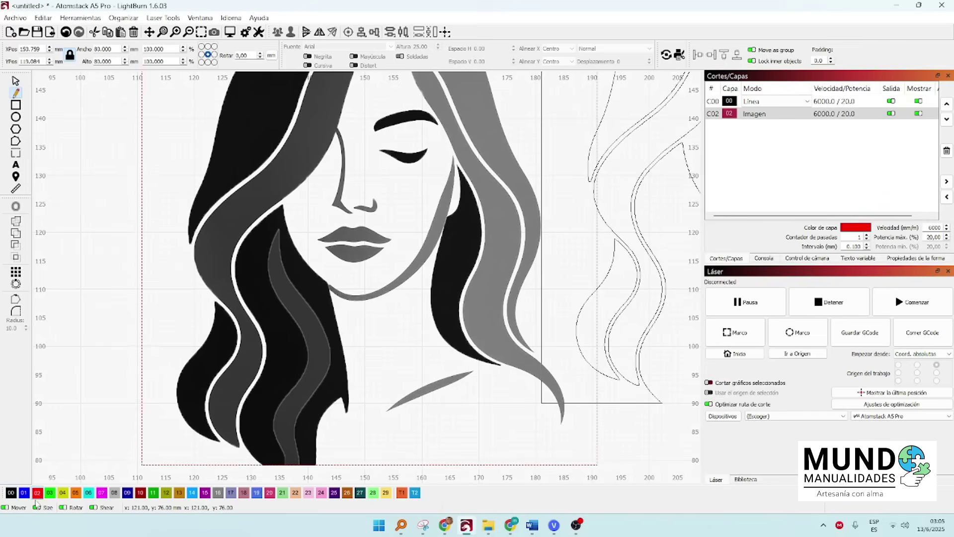
{"action": "scroll", "coordinate": [269, 265], "scroll_direction": "up", "scroll_amount": 1}
{"action": "left_click", "coordinate": [267, 285]}
{"action": "left_click", "coordinate": [312, 374]}
{"action": "left_click", "coordinate": [308, 390]}
{"action": "scroll", "coordinate": [307, 389], "scroll_direction": "down", "scroll_amount": 2}
{"action": "scroll", "coordinate": [305, 393], "scroll_direction": "up", "scroll_amount": 2}
{"action": "left_click", "coordinate": [303, 405]}
{"action": "left_click", "coordinate": [311, 424]}
{"action": "left_click", "coordinate": [350, 356]}
{"action": "left_click", "coordinate": [345, 311]}
{"action": "left_click", "coordinate": [299, 239]}
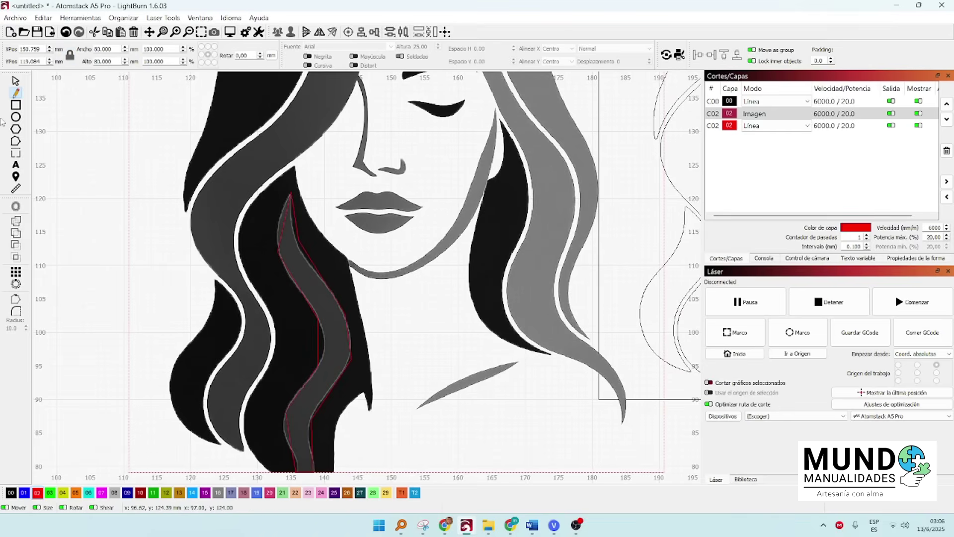
Step: Turn off output for image layer 02 and bend the red outline's upper segments to follow both sides of the hair strand's tip
{"action": "scroll", "coordinate": [281, 225], "scroll_direction": "up", "scroll_amount": 3}
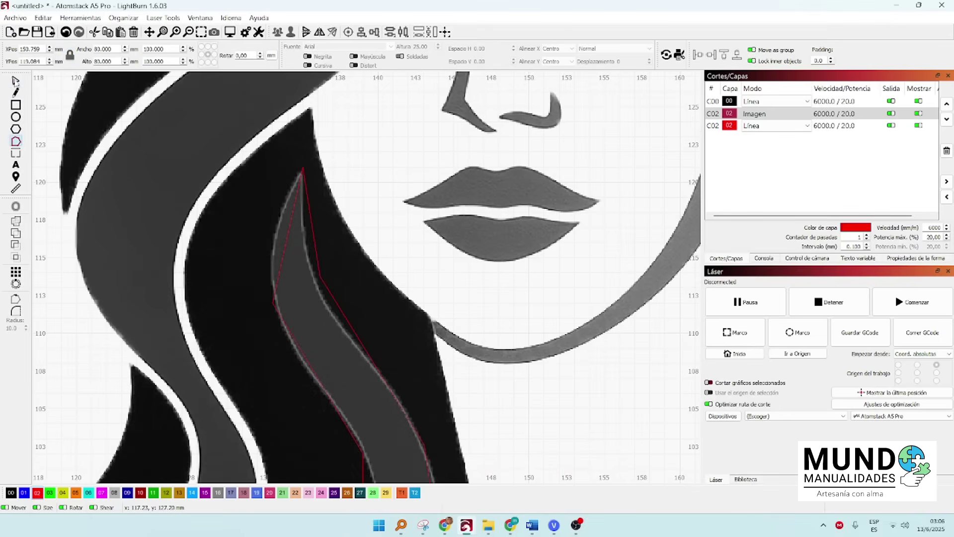
{"action": "scroll", "coordinate": [277, 238], "scroll_direction": "up", "scroll_amount": 3}
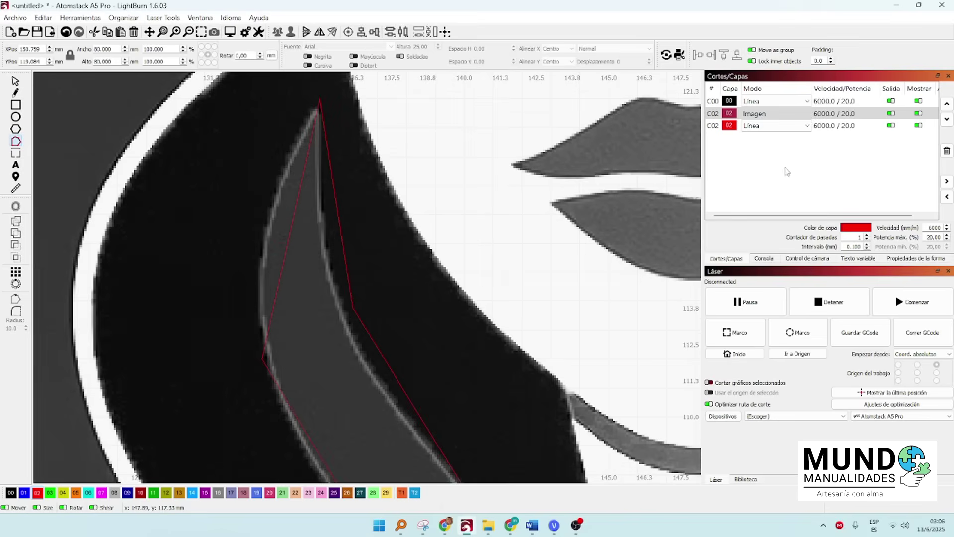
{"action": "left_click", "coordinate": [765, 101]}
{"action": "left_click", "coordinate": [891, 113]}
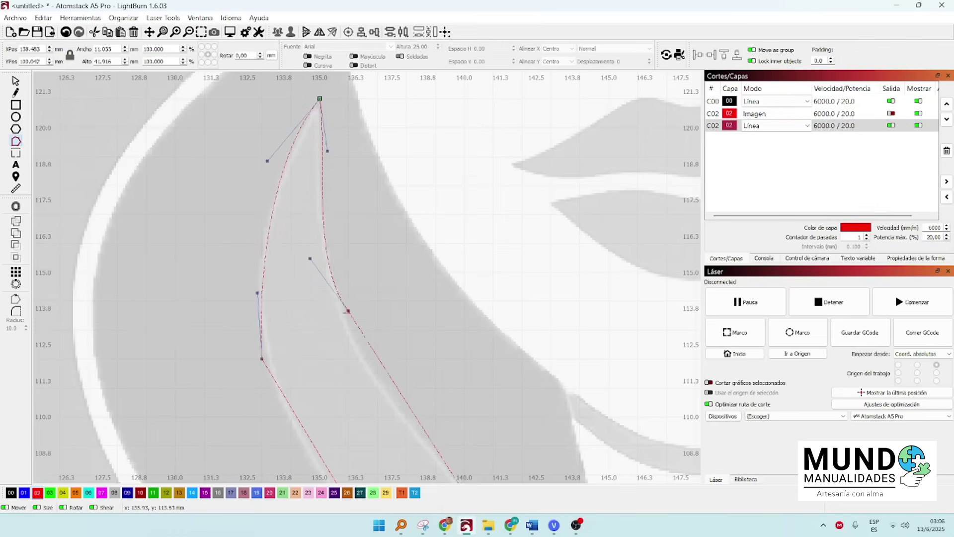
{"action": "scroll", "coordinate": [348, 311], "scroll_direction": "down", "scroll_amount": 5}
{"action": "scroll", "coordinate": [318, 279], "scroll_direction": "up", "scroll_amount": 5}
Step: Curve the left-side segments of the red outline to follow the strand's edge down to its bottom end
{"action": "scroll", "coordinate": [332, 244], "scroll_direction": "down", "scroll_amount": 5}
{"action": "scroll", "coordinate": [332, 244], "scroll_direction": "up", "scroll_amount": 4}
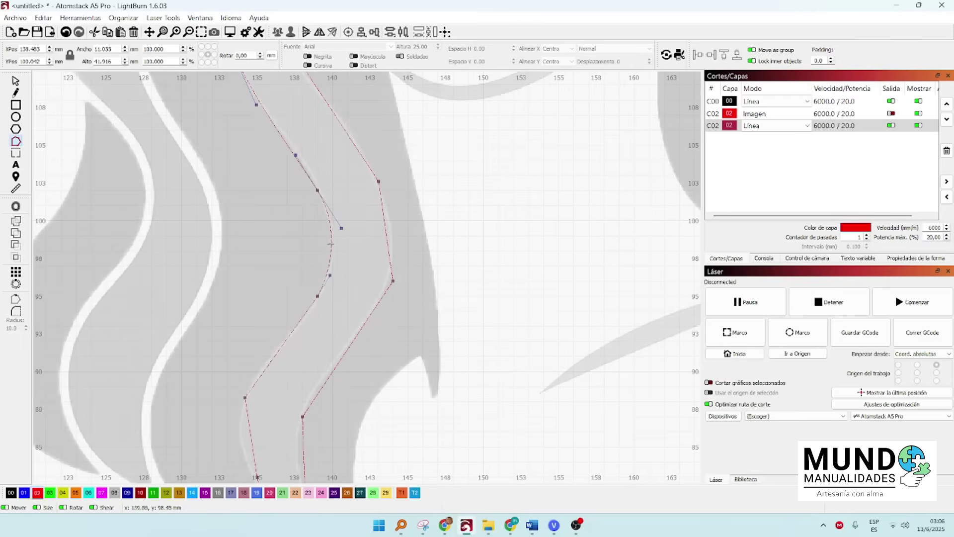
{"action": "scroll", "coordinate": [298, 298], "scroll_direction": "down", "scroll_amount": 5}
{"action": "scroll", "coordinate": [267, 336], "scroll_direction": "up", "scroll_amount": 8}
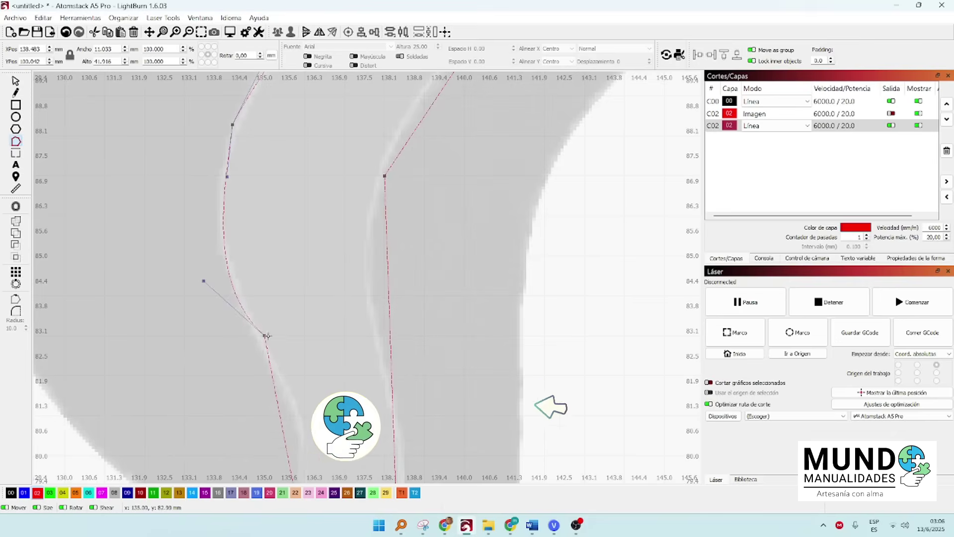
{"action": "scroll", "coordinate": [298, 266], "scroll_direction": "down", "scroll_amount": 2}
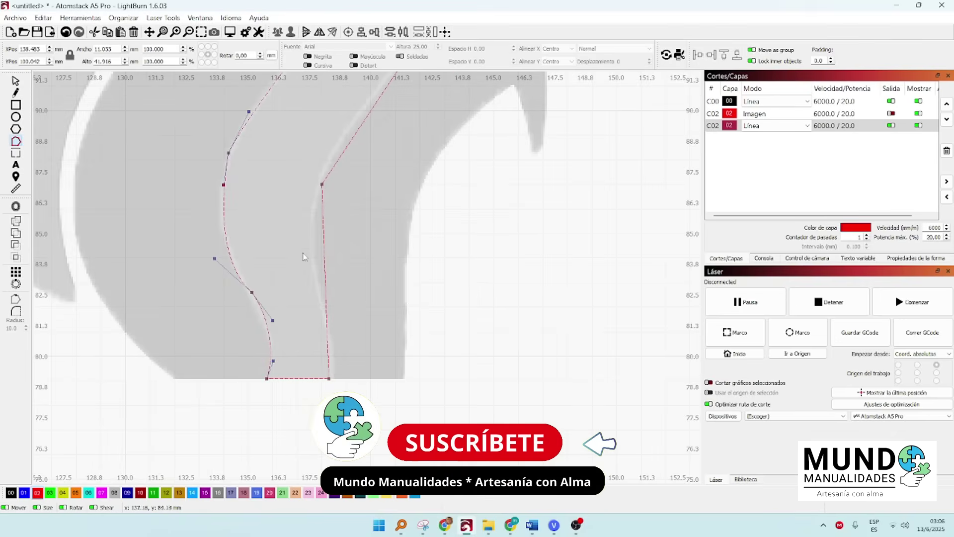
Step: Curve the right-side segments of the red outline from the bottom up to the tip to match the strand's edge, and finish drawing
{"action": "scroll", "coordinate": [351, 131], "scroll_direction": "up", "scroll_amount": 2}
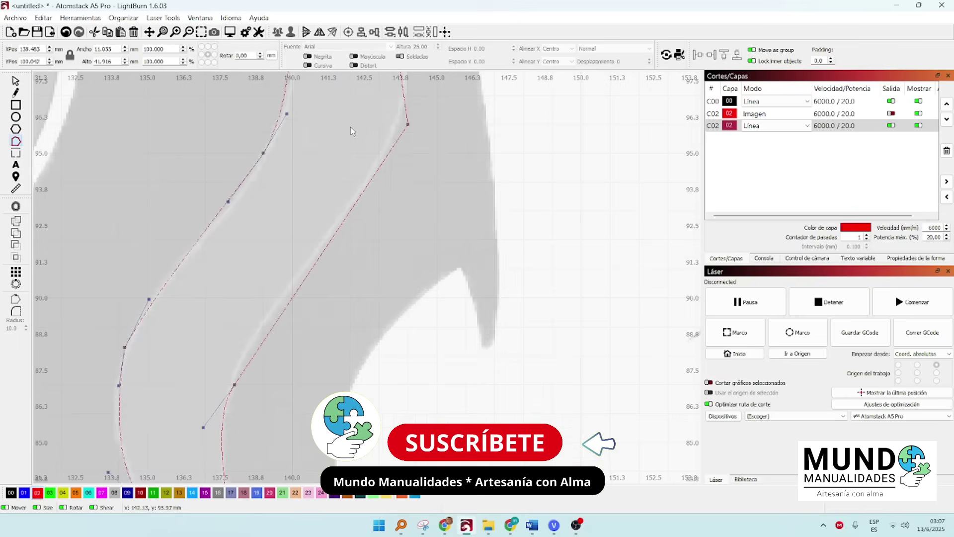
{"action": "scroll", "coordinate": [351, 131], "scroll_direction": "down", "scroll_amount": 1}
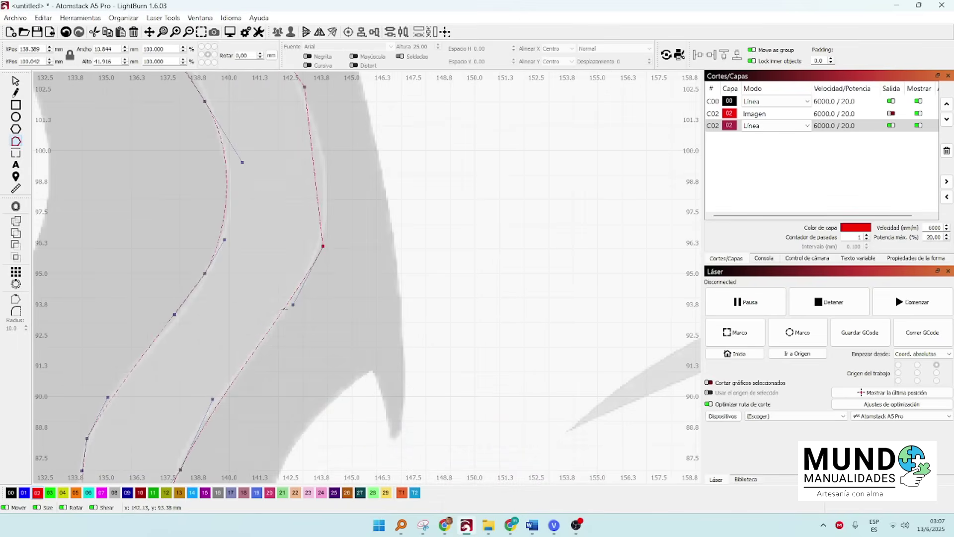
{"action": "scroll", "coordinate": [285, 309], "scroll_direction": "down", "scroll_amount": 1}
{"action": "scroll", "coordinate": [320, 228], "scroll_direction": "up", "scroll_amount": 1}
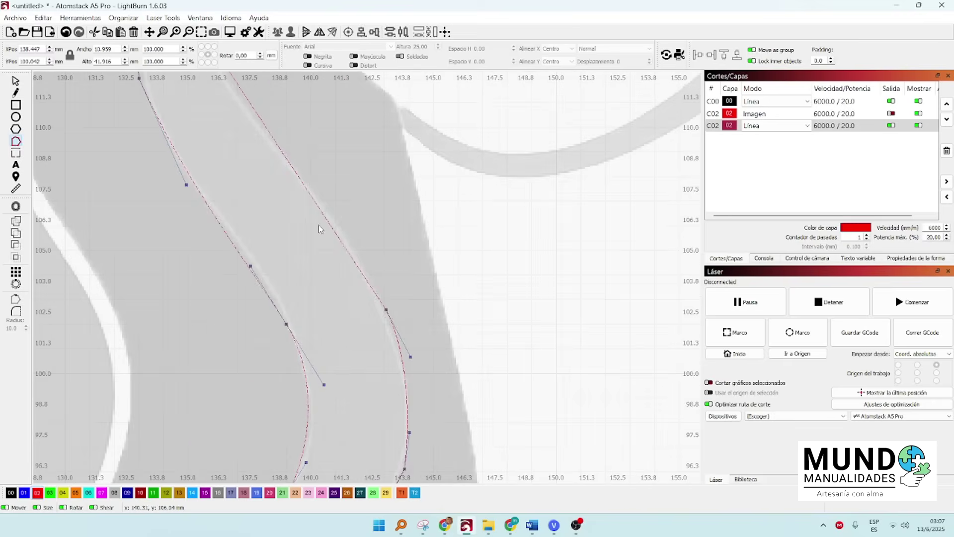
{"action": "scroll", "coordinate": [320, 229], "scroll_direction": "down", "scroll_amount": 3}
{"action": "scroll", "coordinate": [336, 217], "scroll_direction": "up", "scroll_amount": 2}
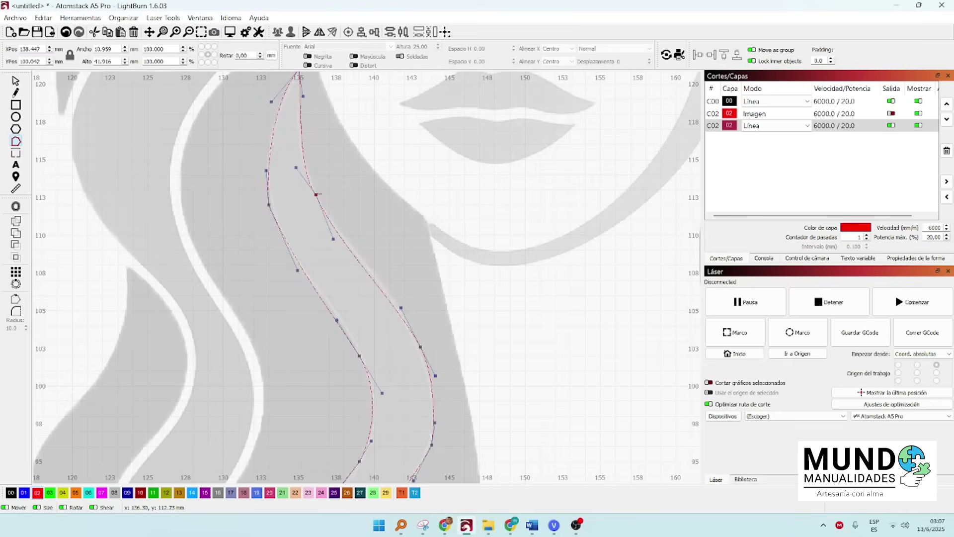
{"action": "scroll", "coordinate": [405, 323], "scroll_direction": "down", "scroll_amount": 4}
{"action": "key", "text": "Escape"}
{"action": "scroll", "coordinate": [456, 204], "scroll_direction": "down", "scroll_amount": 1}
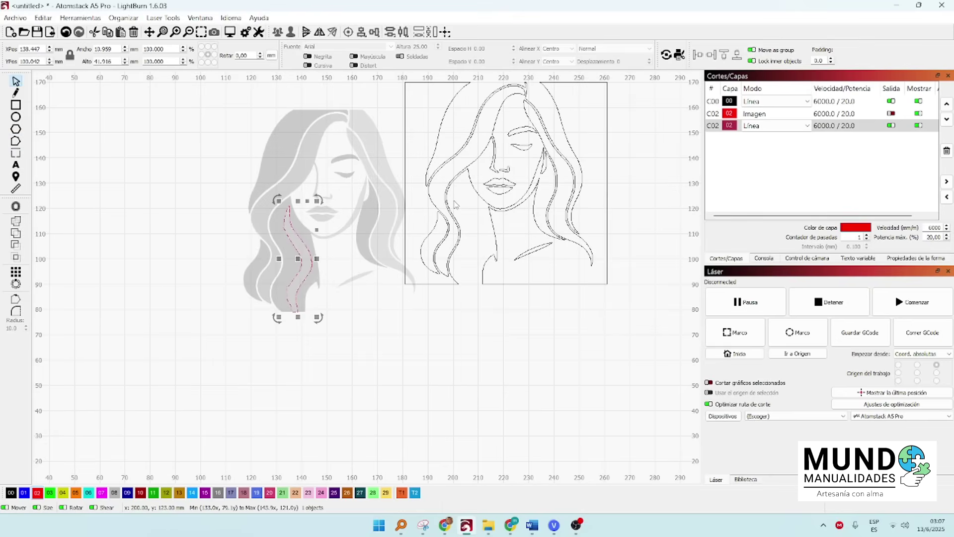
Step: Move the black traced outlines over the portrait image so they line up with its hair and face
{"action": "left_click_drag", "start_coordinate": [525, 91], "coordinate": [345, 115]}
{"action": "scroll", "coordinate": [345, 114], "scroll_direction": "up", "scroll_amount": 5}
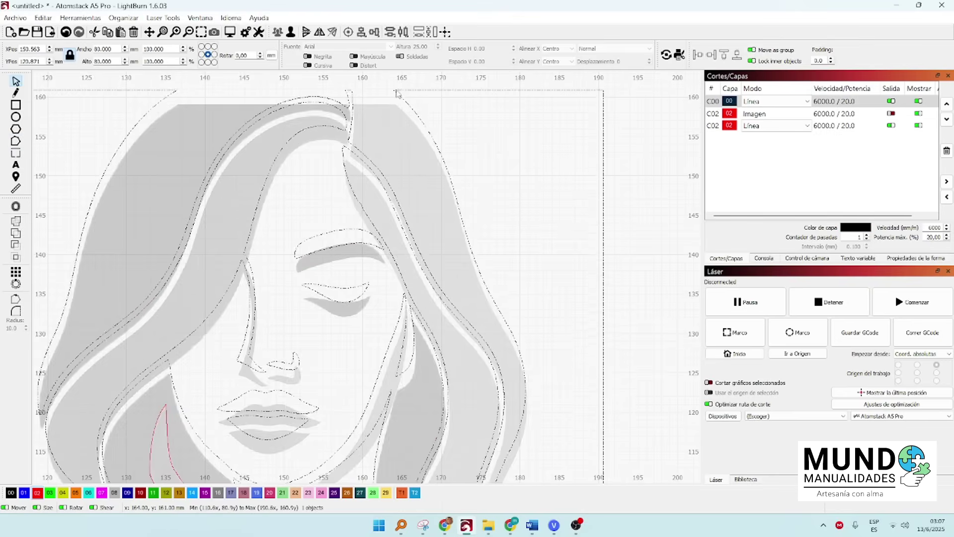
{"action": "scroll", "coordinate": [394, 104], "scroll_direction": "down", "scroll_amount": 4}
{"action": "key", "text": "Escape"}
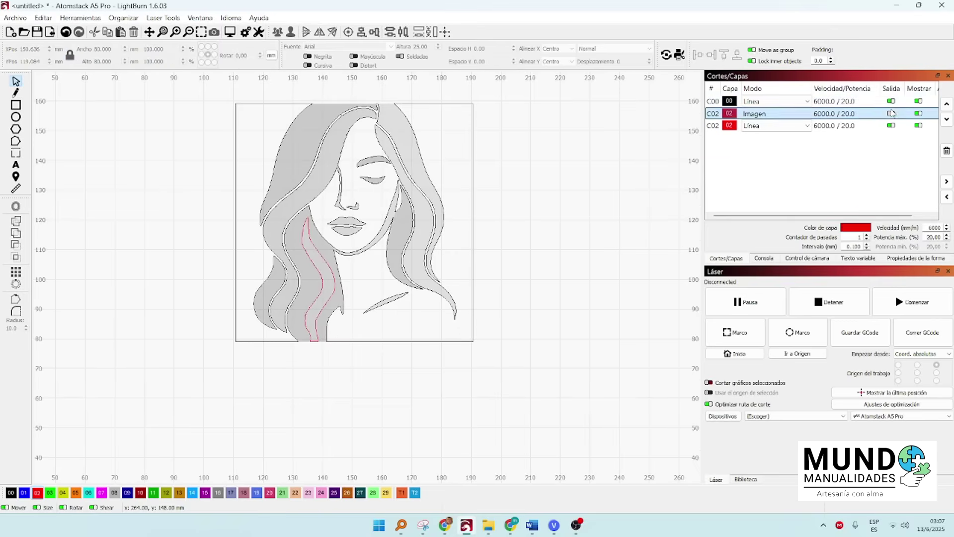
Step: Turn the image layer's output back on and move the portrait aside, away from the traced outlines
{"action": "left_click", "coordinate": [891, 114]}
{"action": "left_click_drag", "start_coordinate": [355, 223], "coordinate": [149, 223]}
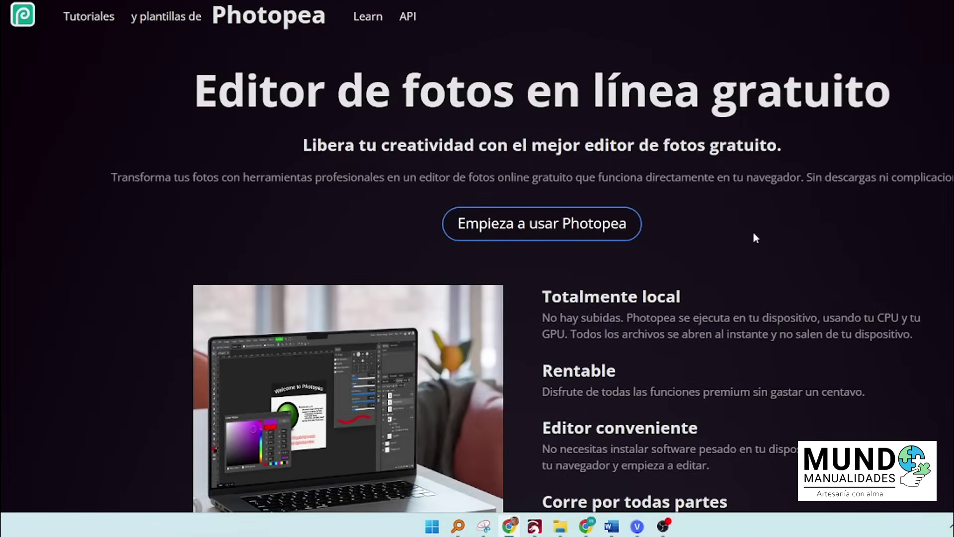
Step: Switch to the Photopea home page and look through its feature descriptions down to the editor
{"action": "scroll", "coordinate": [760, 238], "scroll_direction": "down", "scroll_amount": 5}
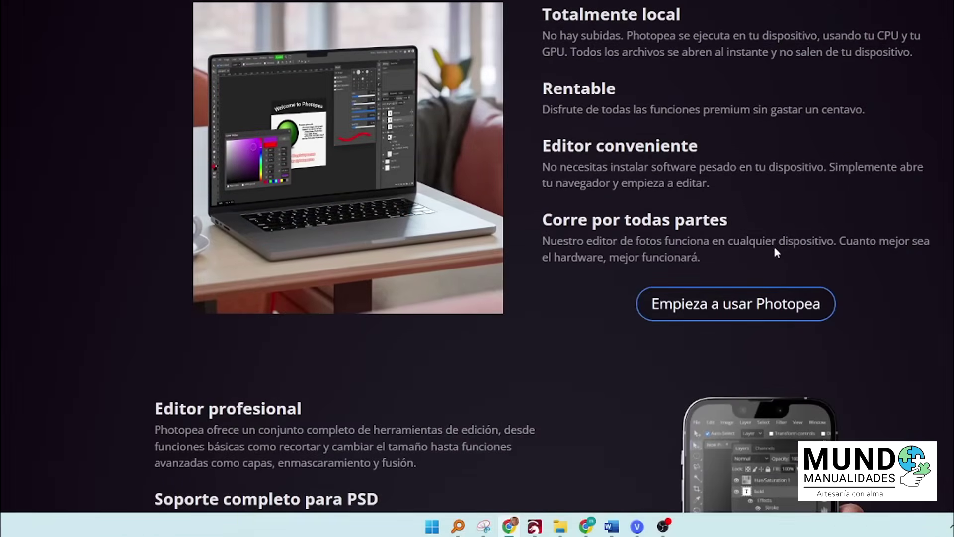
{"action": "scroll", "coordinate": [611, 224], "scroll_direction": "down", "scroll_amount": 7}
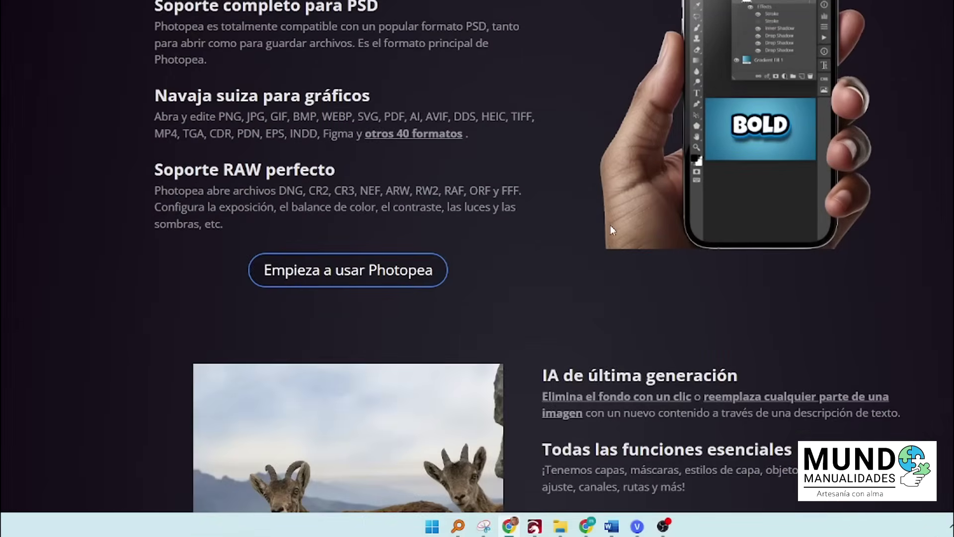
{"action": "scroll", "coordinate": [610, 224], "scroll_direction": "down", "scroll_amount": 5}
{"action": "scroll", "coordinate": [610, 225], "scroll_direction": "down", "scroll_amount": 12}
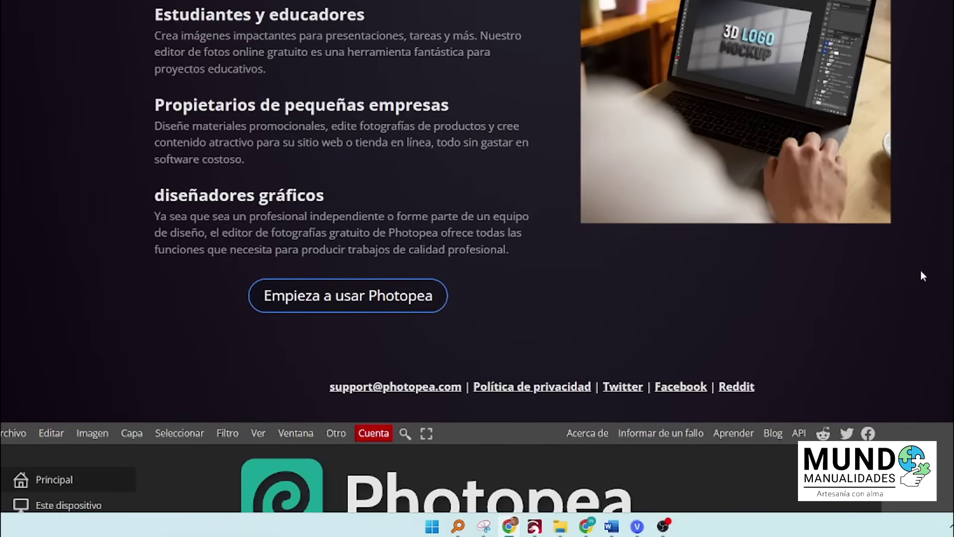
{"action": "scroll", "coordinate": [920, 273], "scroll_direction": "down", "scroll_amount": 4}
{"action": "scroll", "coordinate": [921, 272], "scroll_direction": "down", "scroll_amount": 4}
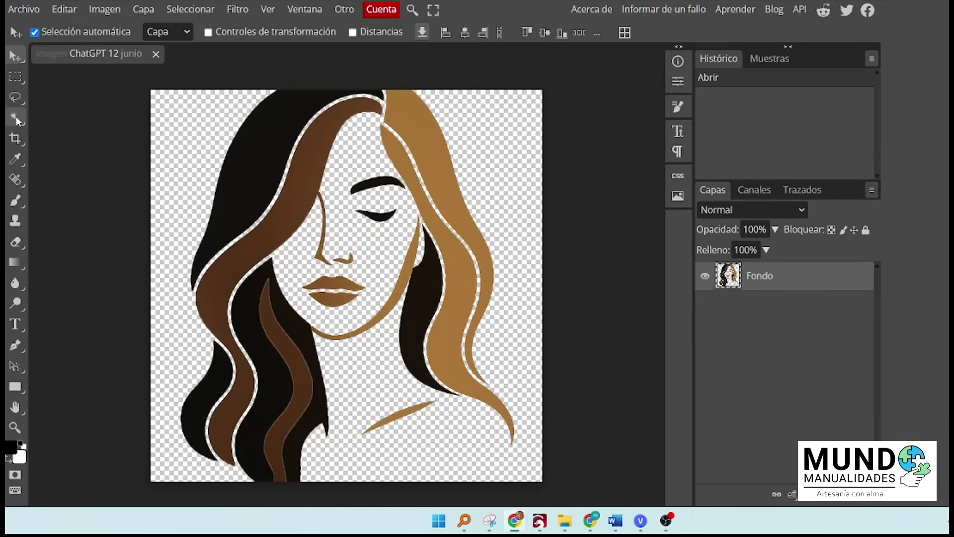
Step: With the Magic Wand adding to the selection, select the light-brown hair, jawline and collarbone areas and copy them to a new layer
{"action": "left_click", "coordinate": [16, 116]}
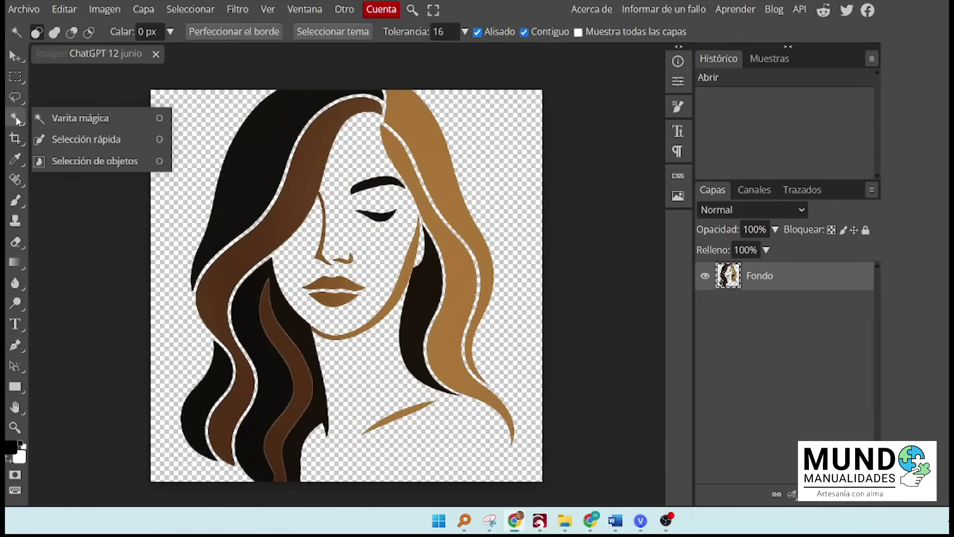
{"action": "left_click", "coordinate": [66, 119]}
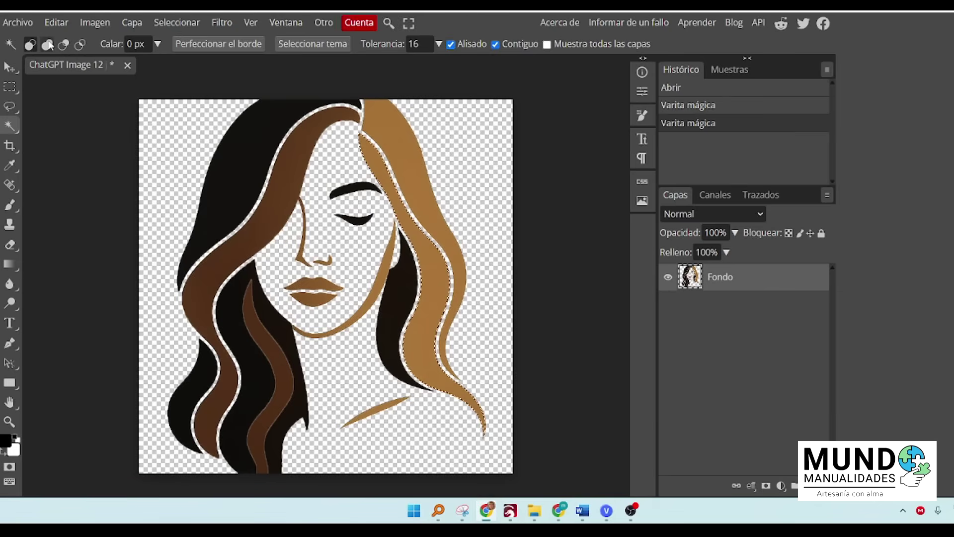
{"action": "left_click", "coordinate": [55, 33]}
{"action": "left_click", "coordinate": [398, 141]}
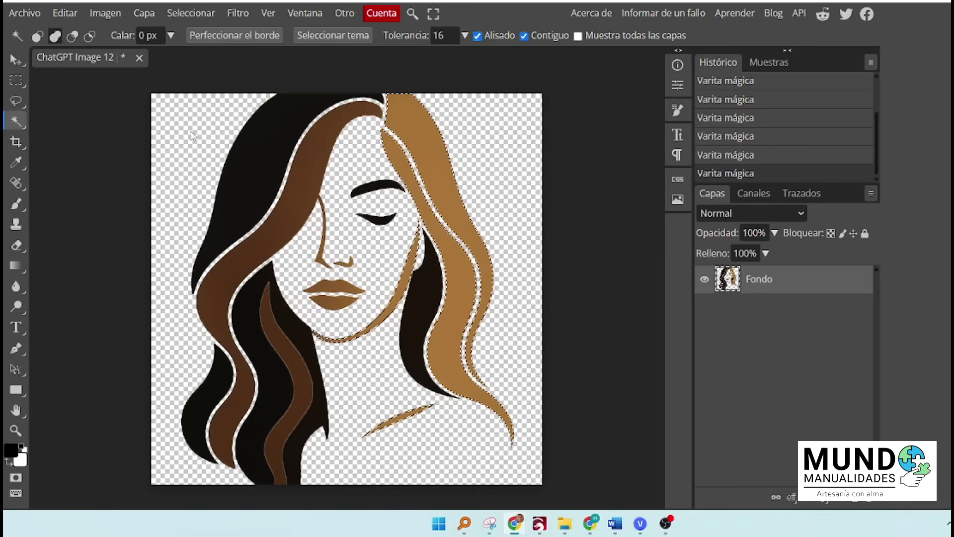
{"action": "key", "text": "ctrl+j"}
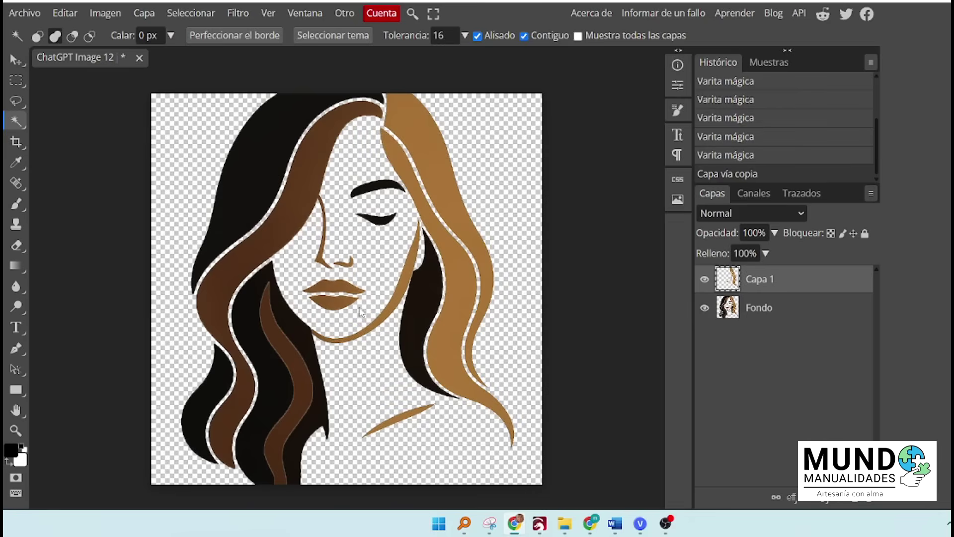
Step: Select the two dark-brown hair strands on the Fondo layer with the Magic Wand and copy them to a new layer
{"action": "left_click", "coordinate": [729, 313]}
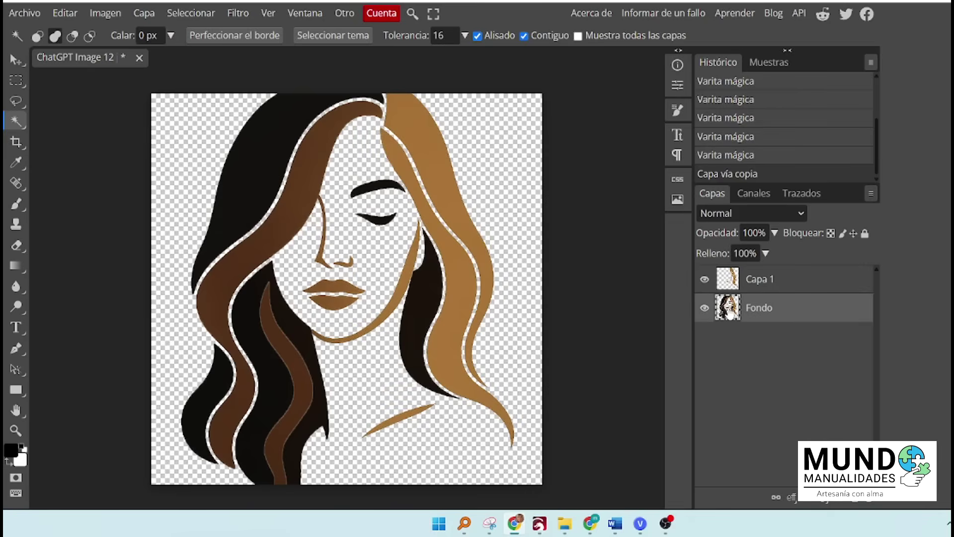
{"action": "left_click", "coordinate": [298, 201]}
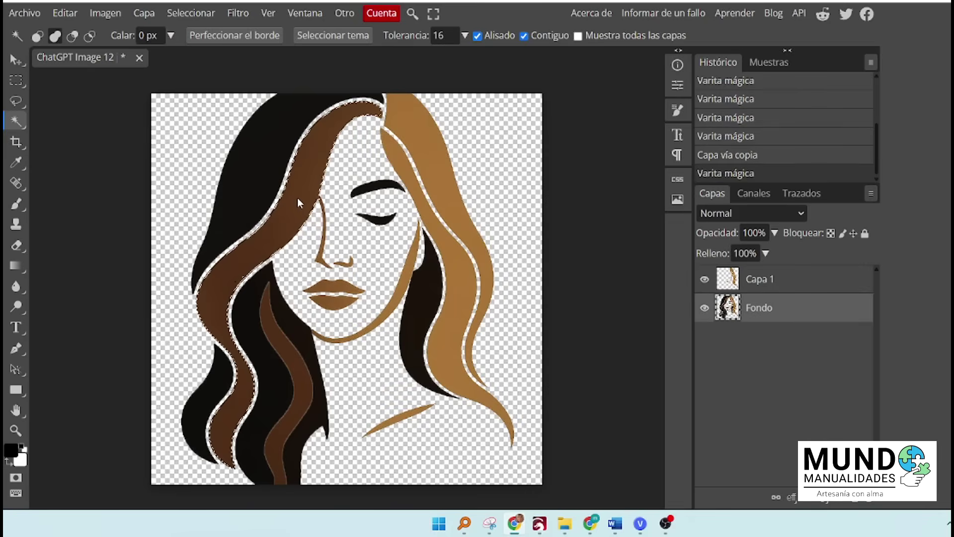
{"action": "left_click", "coordinate": [285, 347]}
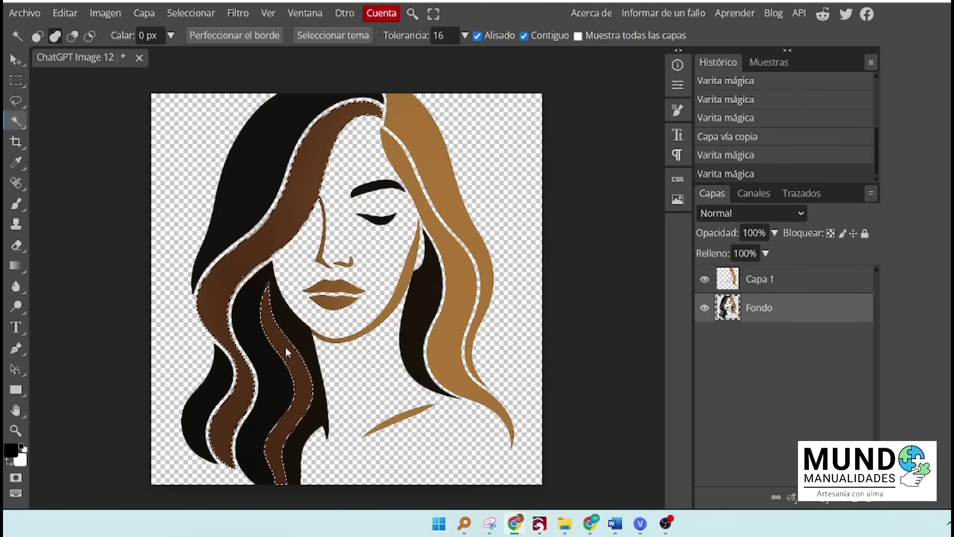
{"action": "key", "text": "ctrl+j"}
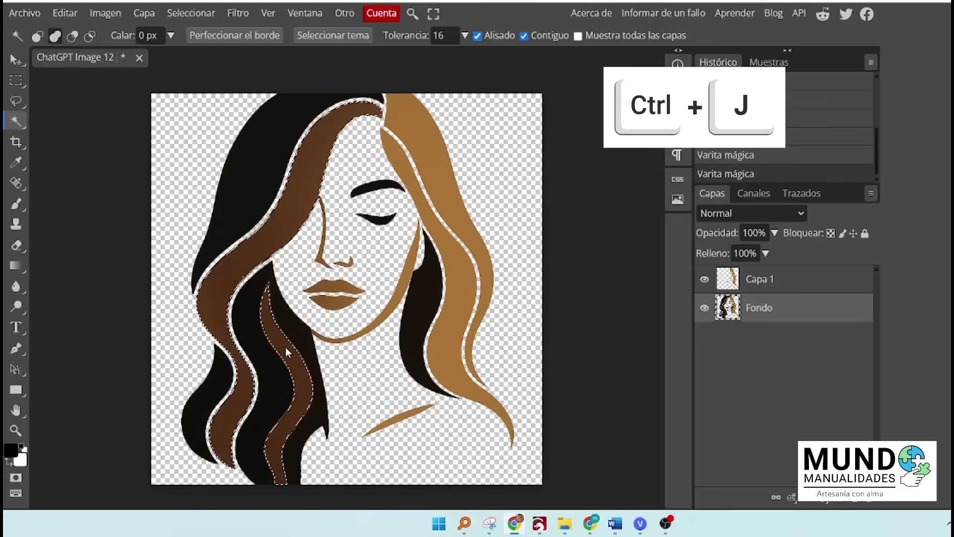
Step: Select both lips and the nose lines on the Fondo layer with the Magic Wand and copy them to a new layer
{"action": "left_click", "coordinate": [781, 337]}
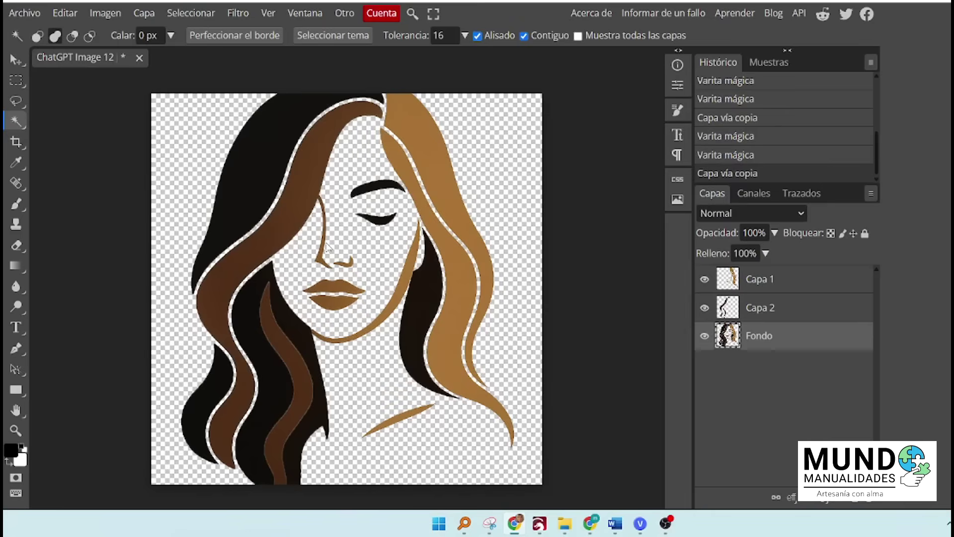
{"action": "left_click", "coordinate": [336, 291]}
{"action": "left_click", "coordinate": [327, 307]}
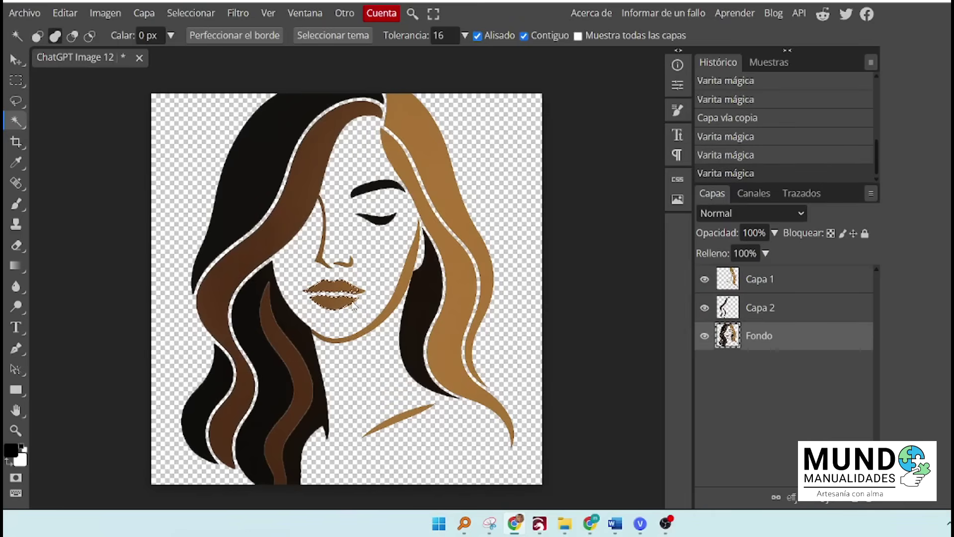
{"action": "left_click", "coordinate": [322, 265]}
{"action": "left_click", "coordinate": [346, 267]}
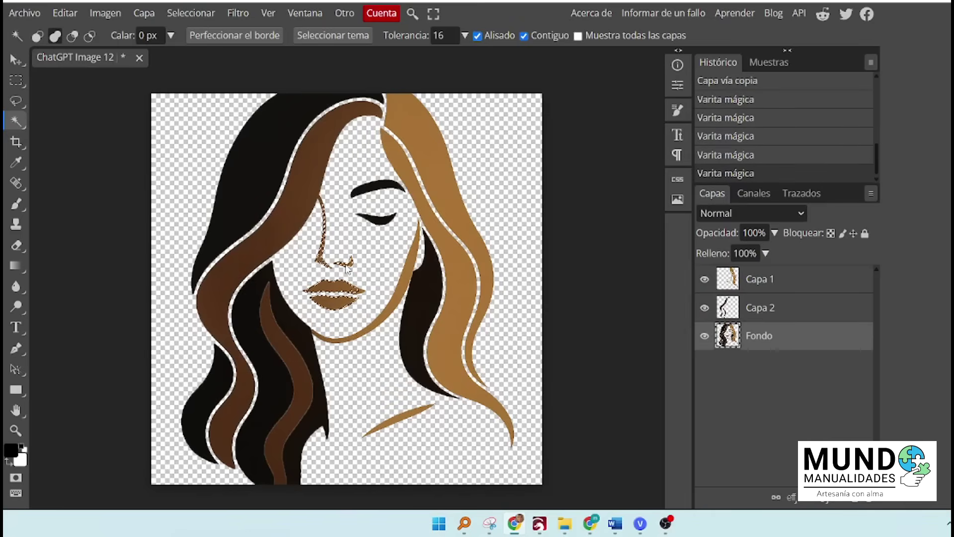
{"action": "left_click", "coordinate": [320, 201]}
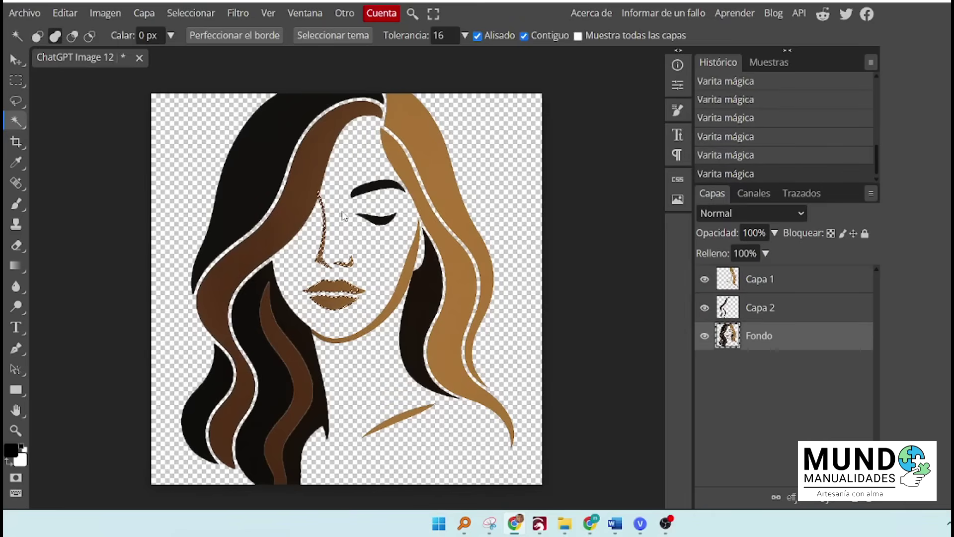
{"action": "key", "text": "ctrl+j"}
{"action": "left_click", "coordinate": [273, 222]}
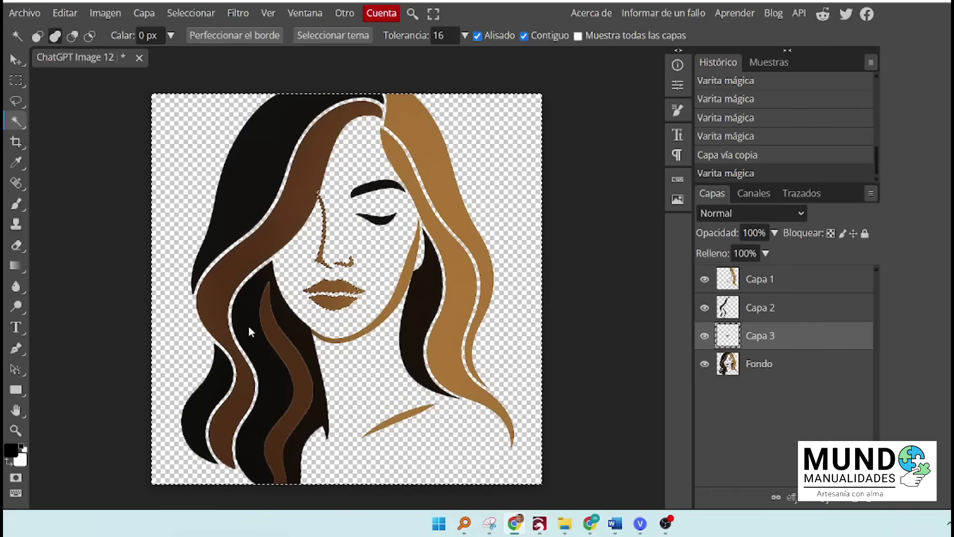
{"action": "key", "text": "ctrl+z"}
Step: Select the black hair sections, eyebrow and closed eye on the Fondo layer and copy them to a new layer
{"action": "left_click", "coordinate": [770, 364]}
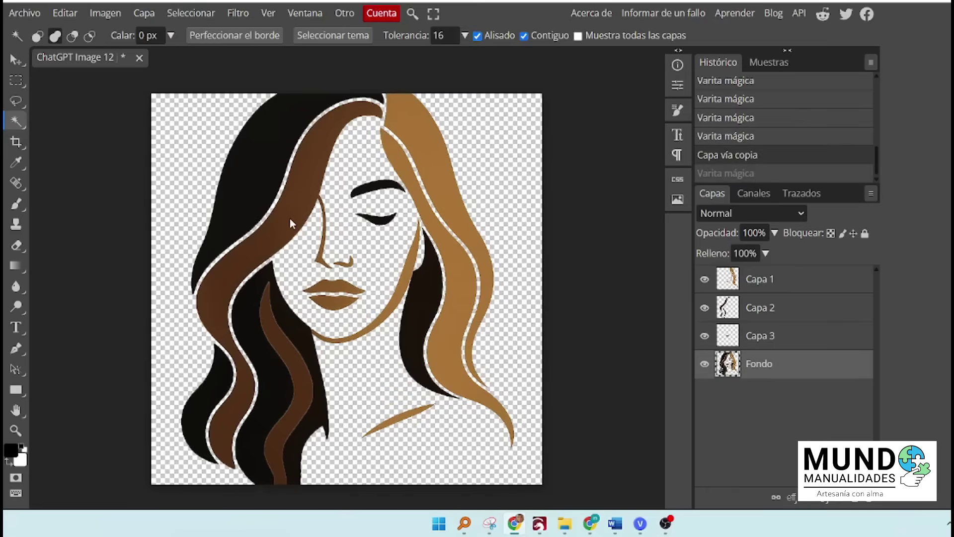
{"action": "left_click", "coordinate": [265, 200]}
{"action": "left_click", "coordinate": [387, 190]}
{"action": "left_click", "coordinate": [415, 284]}
{"action": "left_click", "coordinate": [299, 343]}
{"action": "left_click", "coordinate": [243, 378]}
{"action": "left_click", "coordinate": [211, 450]}
{"action": "key", "text": "ctrl+j"}
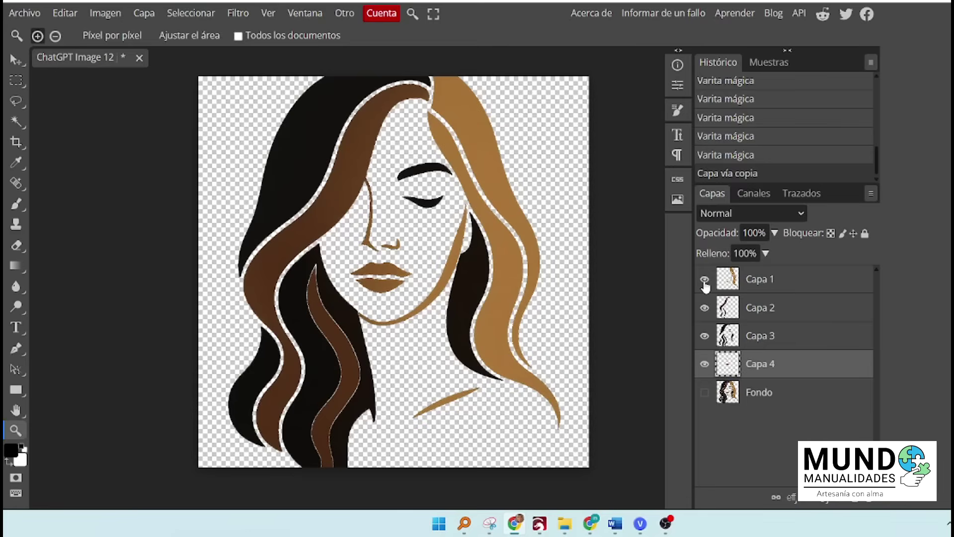
Step: Hide Capa 1, Capa 2 and Capa 3 one after another to check the separated tones
{"action": "left_click", "coordinate": [704, 280]}
{"action": "left_click", "coordinate": [705, 308]}
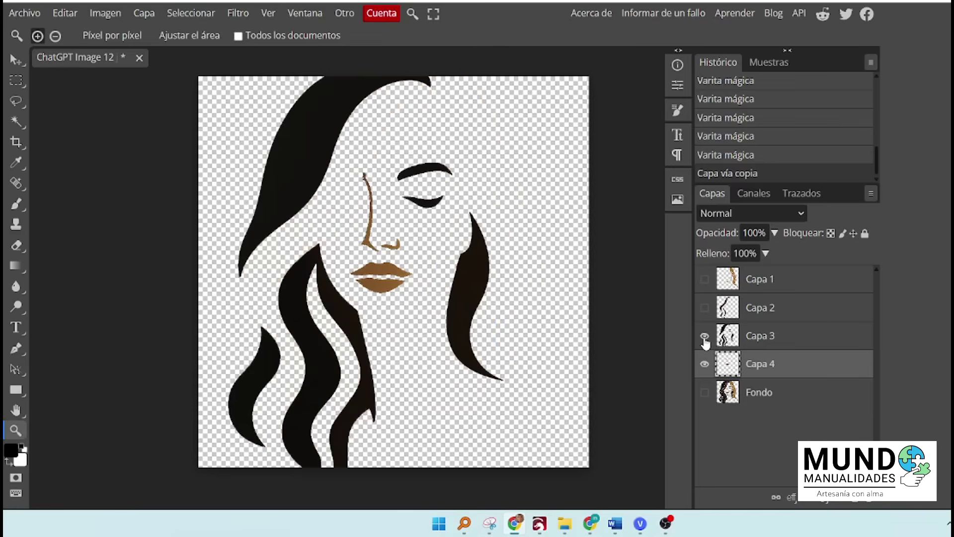
{"action": "left_click", "coordinate": [705, 336]}
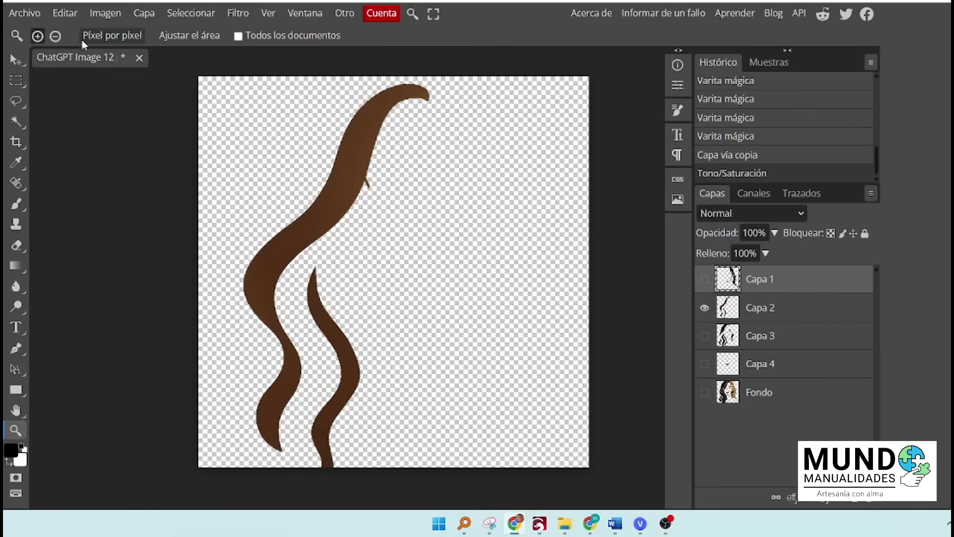
{"action": "left_click", "coordinate": [103, 13]}
{"action": "mouse_move", "coordinate": [114, 60]}
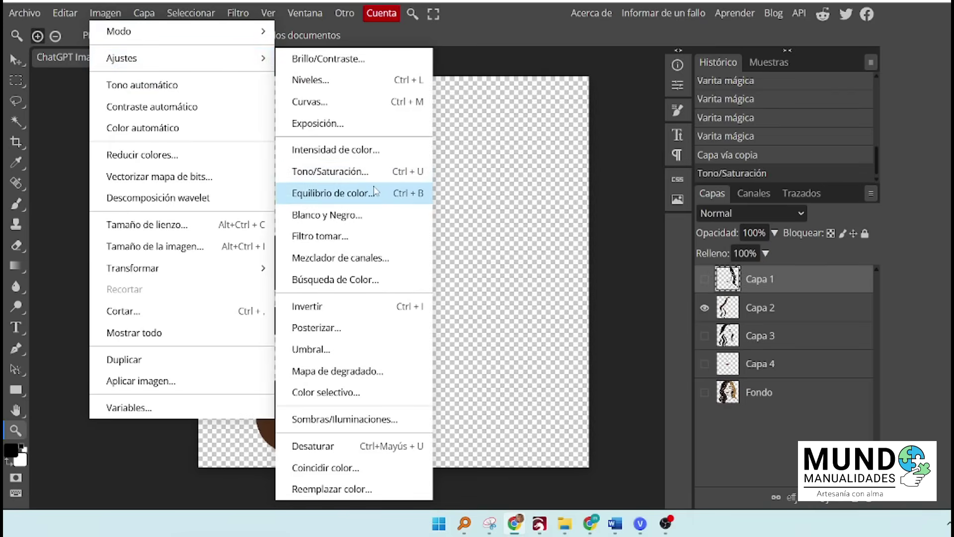
{"action": "left_click", "coordinate": [373, 171]}
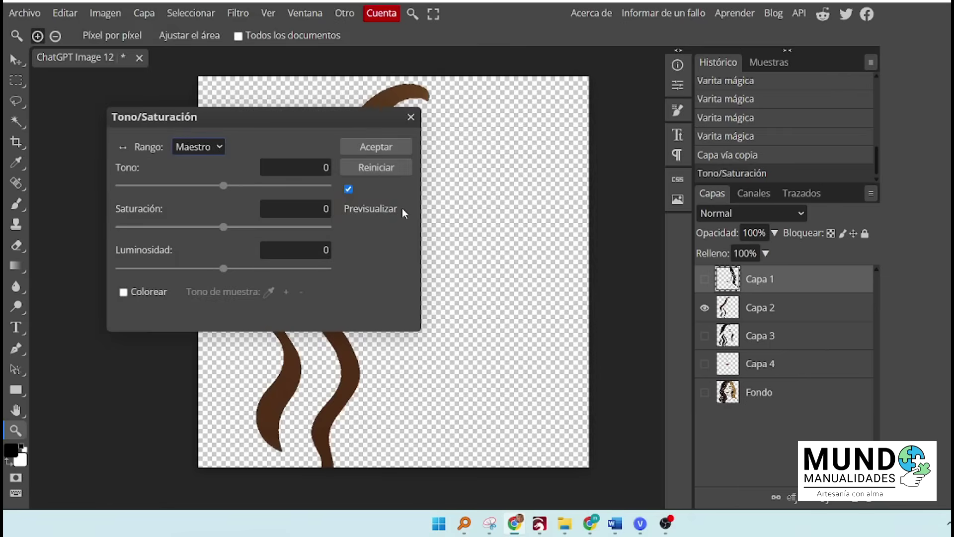
{"action": "left_click_drag", "start_coordinate": [224, 271], "coordinate": [101, 257]}
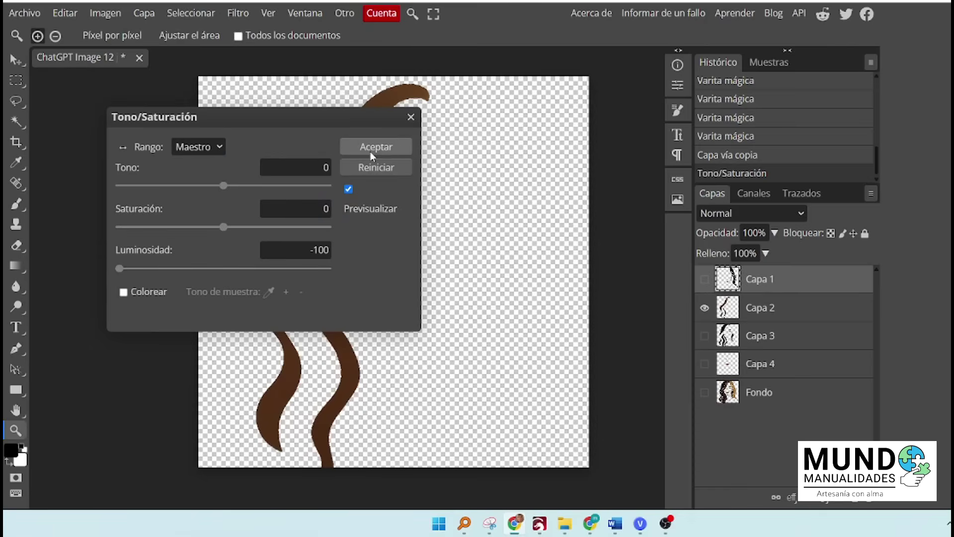
{"action": "left_click", "coordinate": [412, 119]}
Step: Turn the hair strands on Capa 2 black by applying Hue/Saturation with lightness -100
{"action": "left_click", "coordinate": [782, 312]}
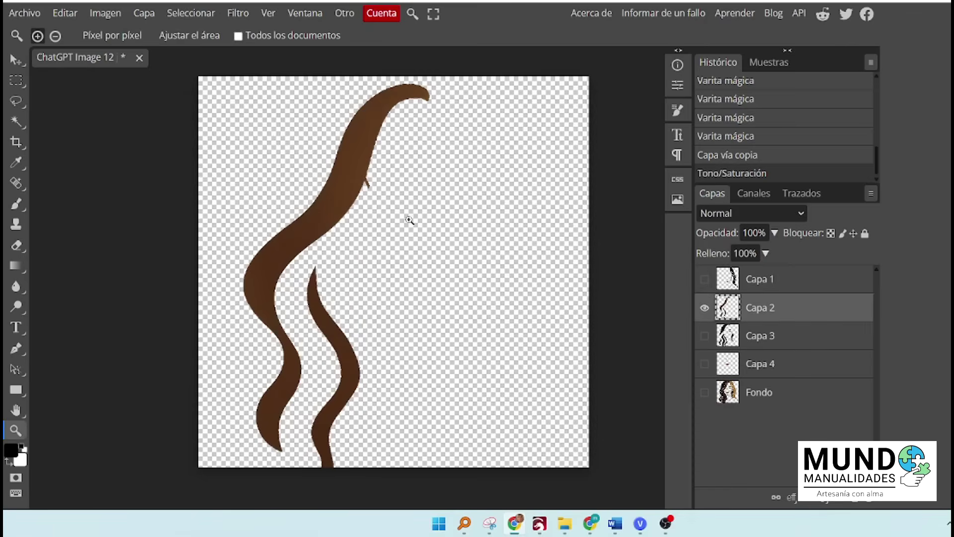
{"action": "left_click", "coordinate": [105, 14]}
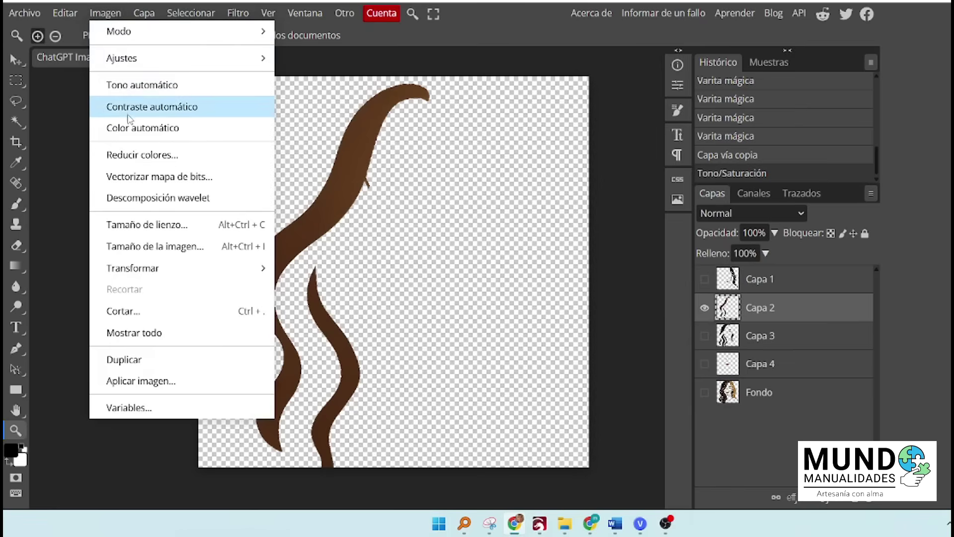
{"action": "mouse_move", "coordinate": [139, 69]}
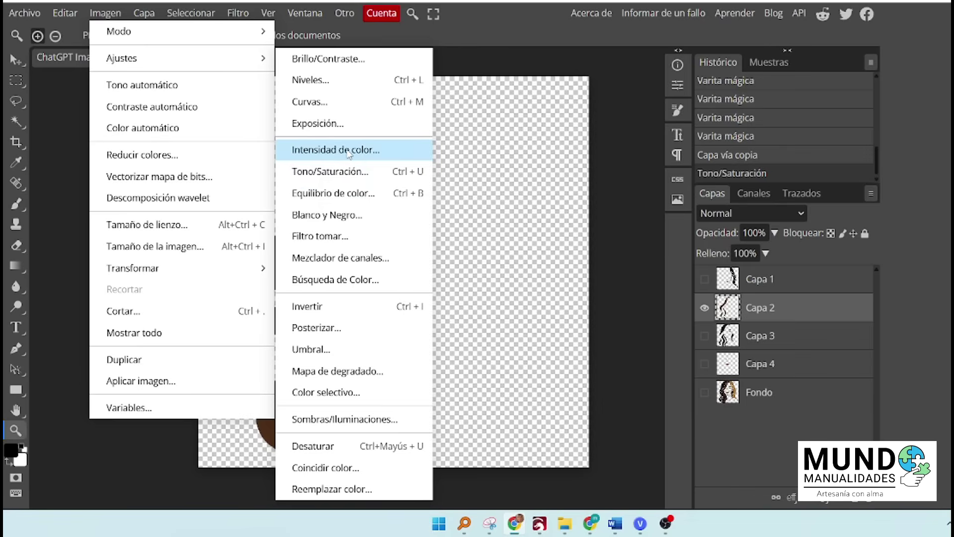
{"action": "left_click", "coordinate": [349, 171]}
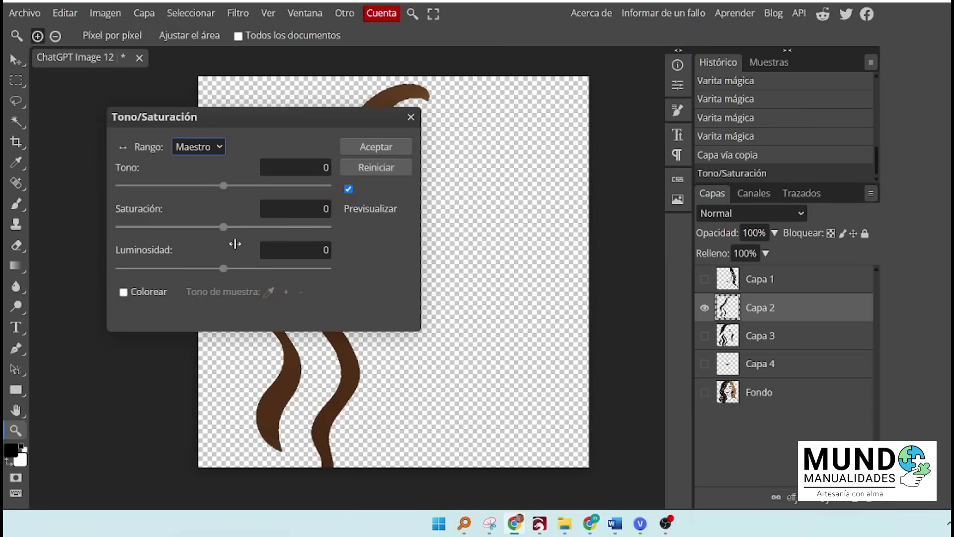
{"action": "left_click_drag", "start_coordinate": [224, 268], "coordinate": [116, 268]}
{"action": "left_click", "coordinate": [376, 147]}
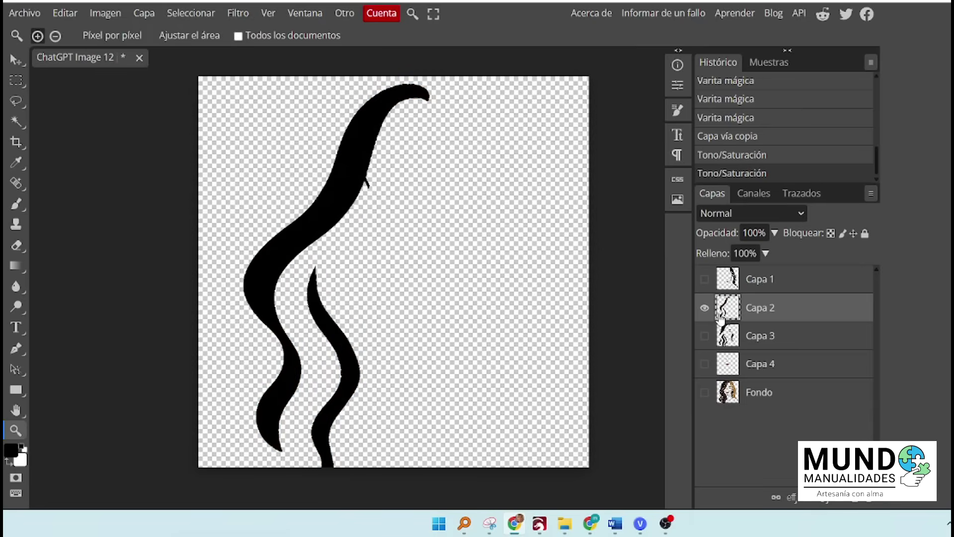
Step: Show only Capa 4 and turn its nose and lips black by applying Hue/Saturation with lightness -100
{"action": "left_click", "coordinate": [705, 308]}
{"action": "left_click", "coordinate": [705, 336]}
{"action": "left_click", "coordinate": [705, 336]}
{"action": "left_click", "coordinate": [705, 364]}
{"action": "left_click", "coordinate": [781, 370]}
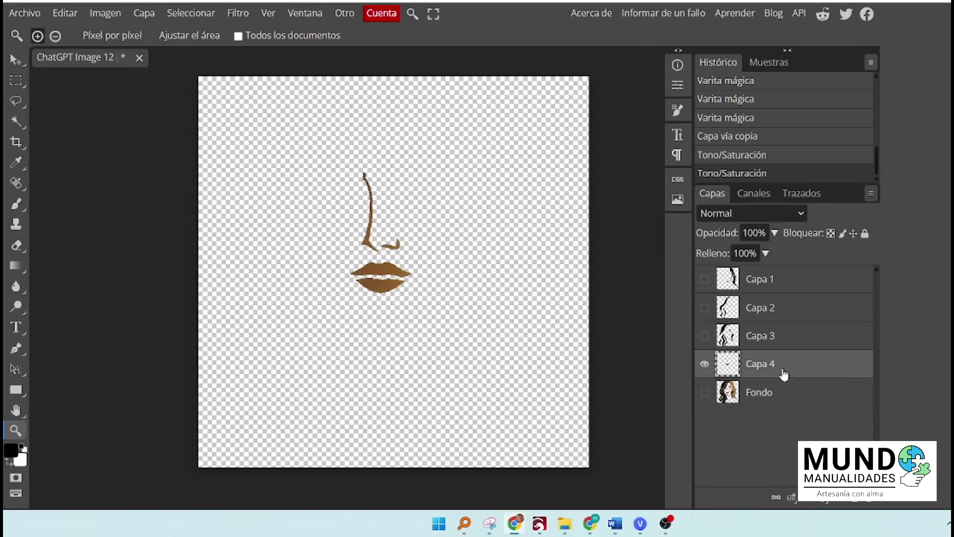
{"action": "left_click", "coordinate": [105, 13]}
{"action": "mouse_move", "coordinate": [106, 58]}
{"action": "left_click", "coordinate": [343, 171]}
{"action": "left_click_drag", "start_coordinate": [311, 116], "coordinate": [645, 163]}
{"action": "left_click_drag", "start_coordinate": [557, 315], "coordinate": [450, 315]}
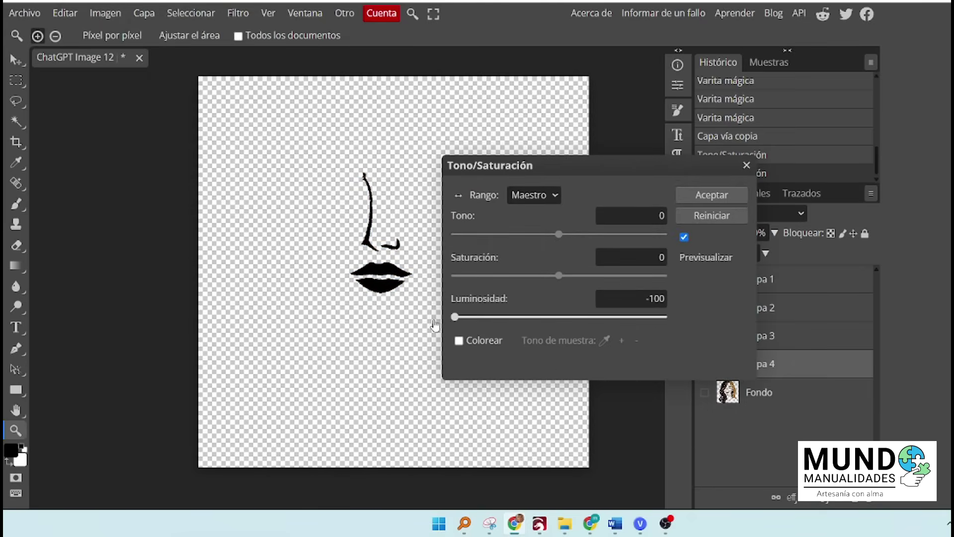
{"action": "left_click", "coordinate": [710, 193]}
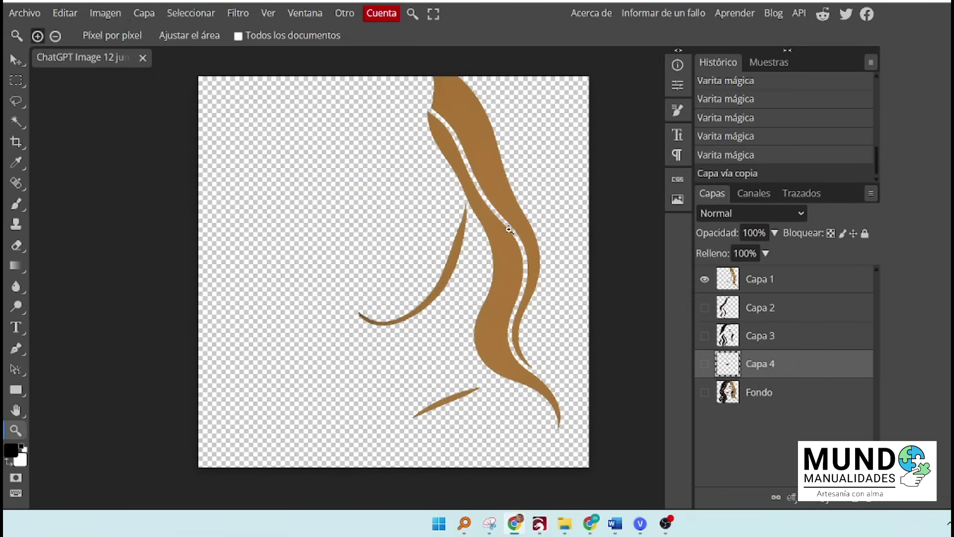
Step: Turn the light-brown hair and face lines on Capa 1 black with Hue/Saturation, lightness -100
{"action": "left_click", "coordinate": [765, 282]}
{"action": "left_click", "coordinate": [105, 13]}
{"action": "mouse_move", "coordinate": [139, 58]}
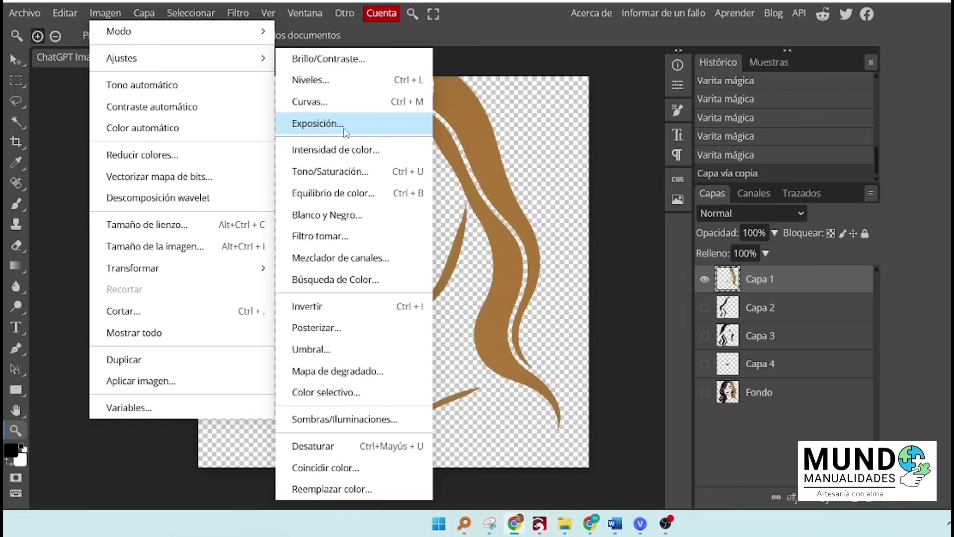
{"action": "left_click", "coordinate": [318, 169]}
{"action": "left_click_drag", "start_coordinate": [215, 271], "coordinate": [117, 268]}
{"action": "left_click", "coordinate": [376, 146]}
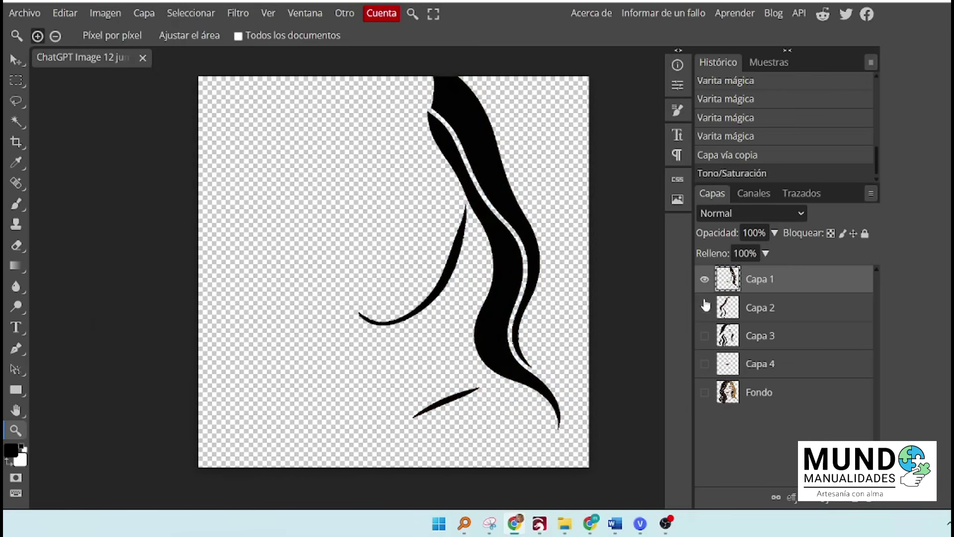
Step: Toggle the visibility of Capa 1 and Capa 2 to compare the tone of all the separated layers
{"action": "left_click", "coordinate": [705, 279]}
{"action": "left_click", "coordinate": [704, 308]}
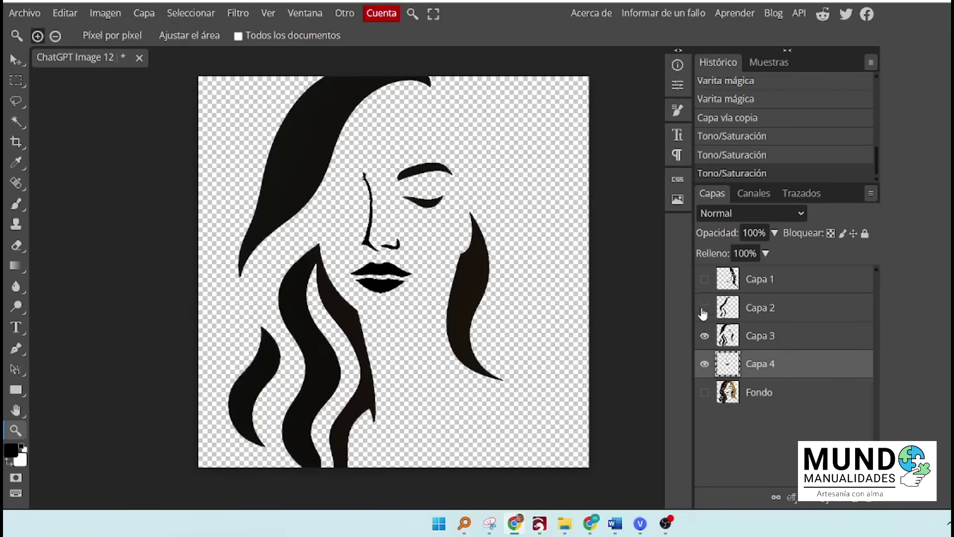
{"action": "left_click", "coordinate": [704, 307]}
{"action": "left_click", "coordinate": [705, 279]}
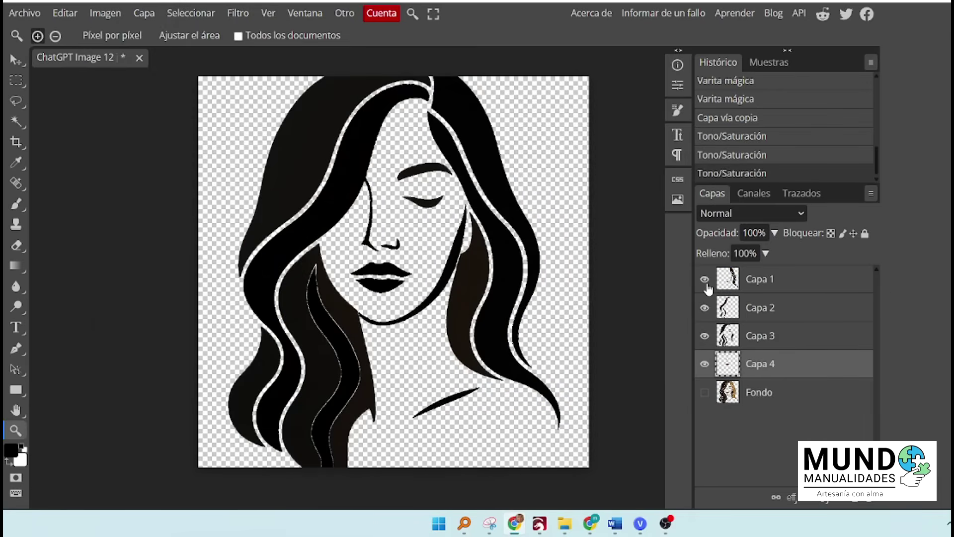
Step: Show only Capa 3 and turn its hair sections, eyebrow and eye pure black with Hue/Saturation lightness -100
{"action": "left_click", "coordinate": [704, 279]}
{"action": "left_click", "coordinate": [704, 308]}
{"action": "left_click", "coordinate": [705, 364]}
{"action": "left_click", "coordinate": [751, 337]}
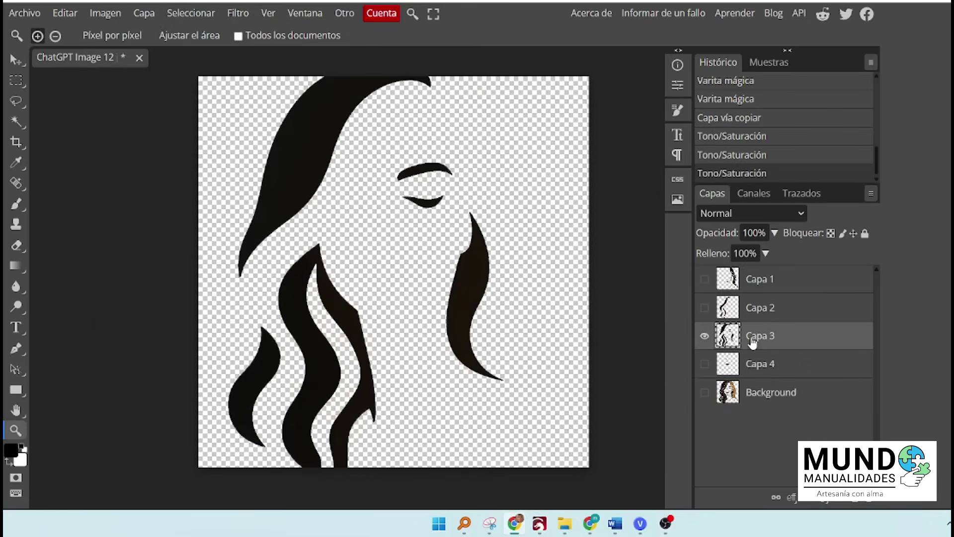
{"action": "left_click", "coordinate": [104, 13]}
{"action": "mouse_move", "coordinate": [209, 60]}
{"action": "left_click", "coordinate": [368, 172]}
{"action": "left_click_drag", "start_coordinate": [559, 318], "coordinate": [453, 318]}
{"action": "left_click", "coordinate": [711, 194]}
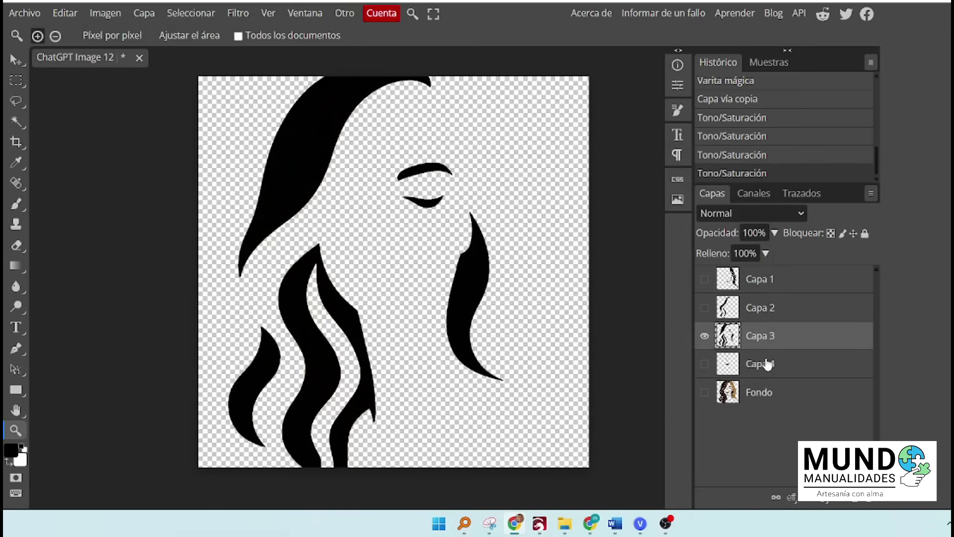
Step: Show only Capa 4, with the nose and lips, and export it as a PNG
{"action": "left_click", "coordinate": [705, 336]}
{"action": "left_click", "coordinate": [705, 364]}
{"action": "left_click", "coordinate": [778, 361]}
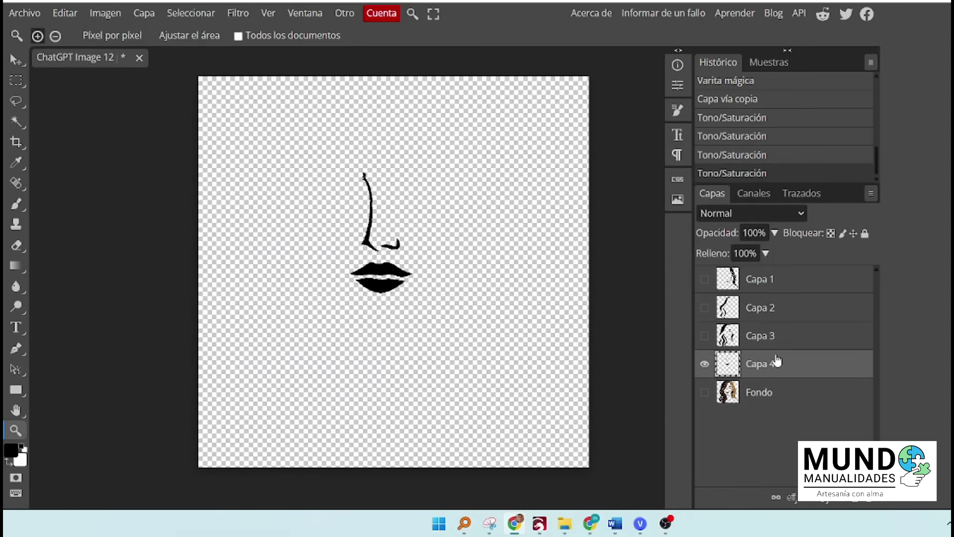
{"action": "left_click", "coordinate": [24, 12]}
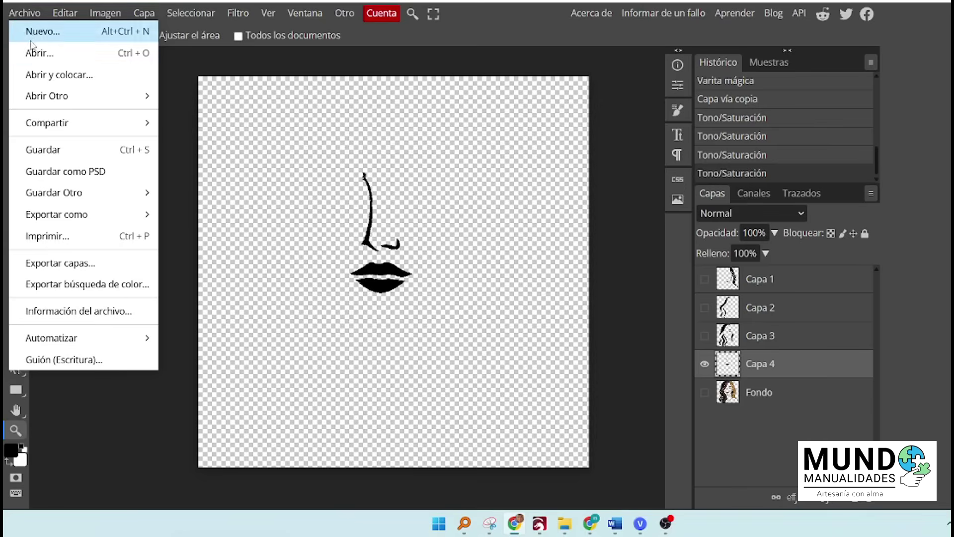
{"action": "mouse_move", "coordinate": [77, 218]}
{"action": "left_click", "coordinate": [187, 214]}
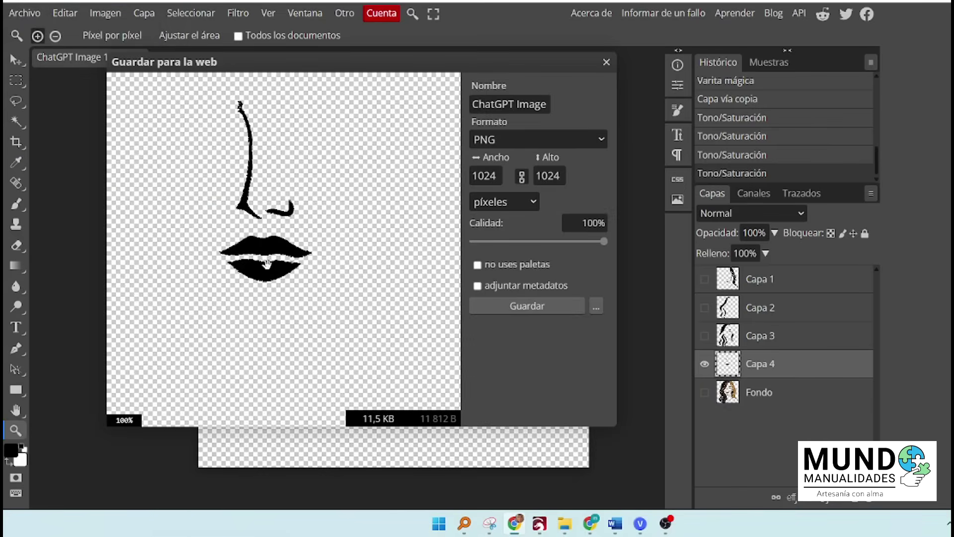
{"action": "left_click", "coordinate": [529, 306]}
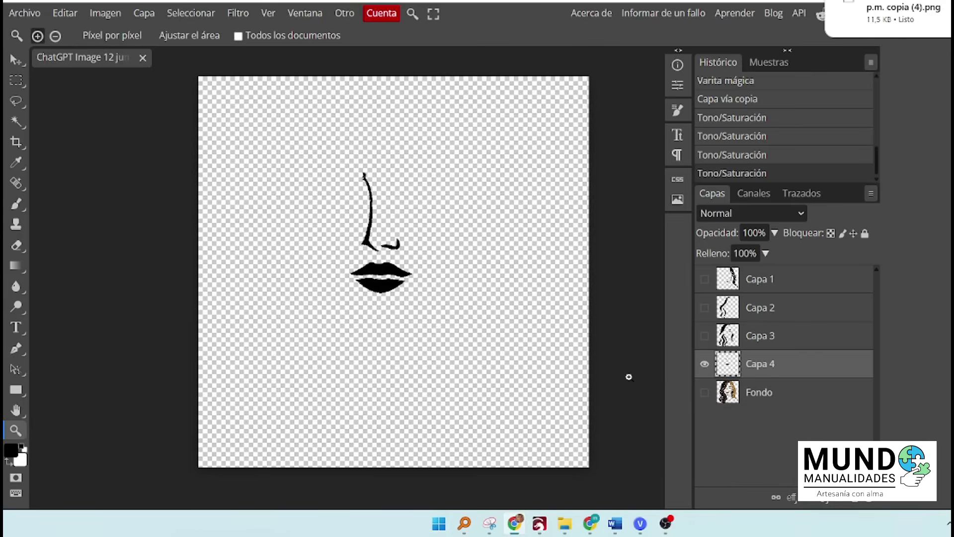
Step: Hide Capa 4, show Capa 3 with the eyebrow and eye, and export it as a PNG
{"action": "left_click", "coordinate": [705, 363]}
{"action": "left_click", "coordinate": [705, 336]}
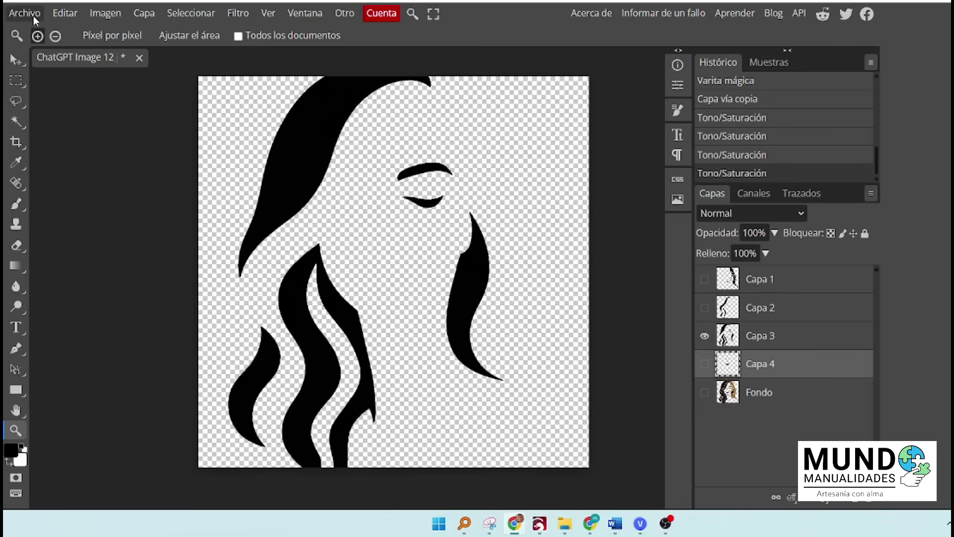
{"action": "left_click", "coordinate": [34, 19]}
{"action": "mouse_move", "coordinate": [144, 214]}
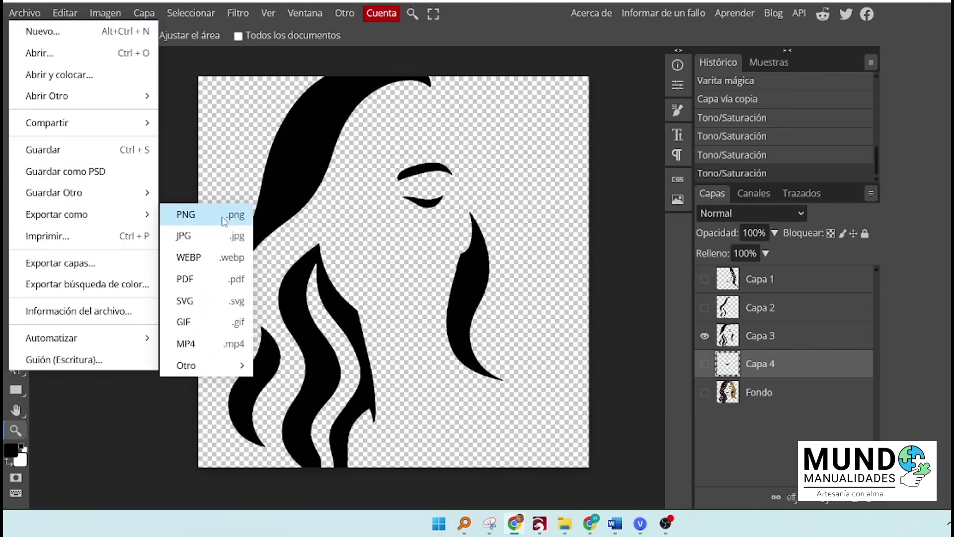
{"action": "left_click", "coordinate": [222, 215]}
{"action": "left_click", "coordinate": [514, 306]}
Step: Hide Capa 3, show Capa 2 with the two hair strands, and export it as a PNG
{"action": "left_click", "coordinate": [705, 336]}
{"action": "left_click", "coordinate": [705, 308]}
{"action": "left_click", "coordinate": [24, 15]}
{"action": "mouse_move", "coordinate": [144, 214]}
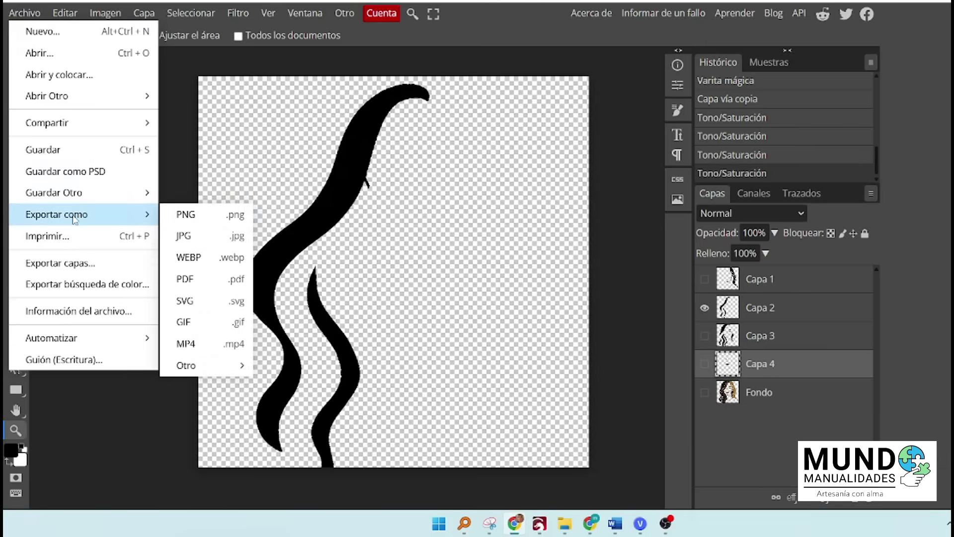
{"action": "left_click", "coordinate": [199, 214]}
{"action": "left_click", "coordinate": [514, 306]}
Step: Hide Capa 2, show and select Capa 1, and export it as a PNG
{"action": "left_click", "coordinate": [705, 308]}
{"action": "left_click", "coordinate": [705, 278]}
{"action": "left_click", "coordinate": [768, 281]}
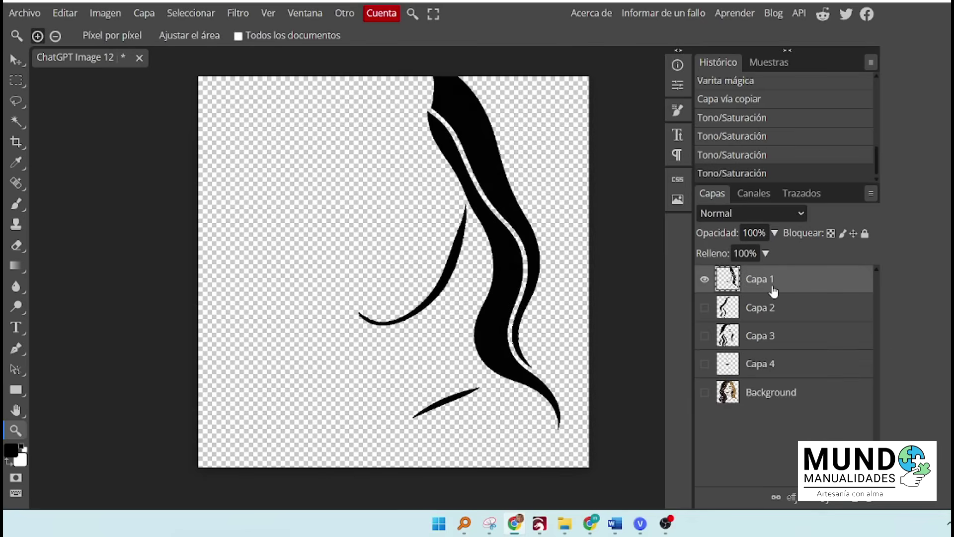
{"action": "left_click", "coordinate": [24, 13]}
{"action": "mouse_move", "coordinate": [144, 214]}
{"action": "left_click", "coordinate": [197, 214]}
{"action": "left_click", "coordinate": [527, 305]}
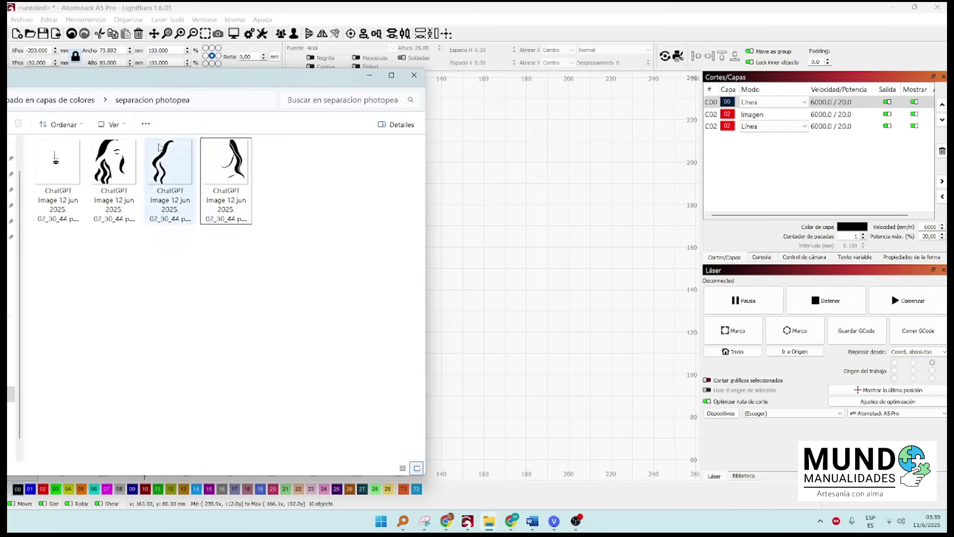
Step: Import the four exported PNGs from the separacion photopea folder into the LightBurn workspace and minimize the folder window
{"action": "left_click_drag", "start_coordinate": [57, 164], "coordinate": [534, 218]}
{"action": "left_click_drag", "start_coordinate": [114, 164], "coordinate": [548, 372]}
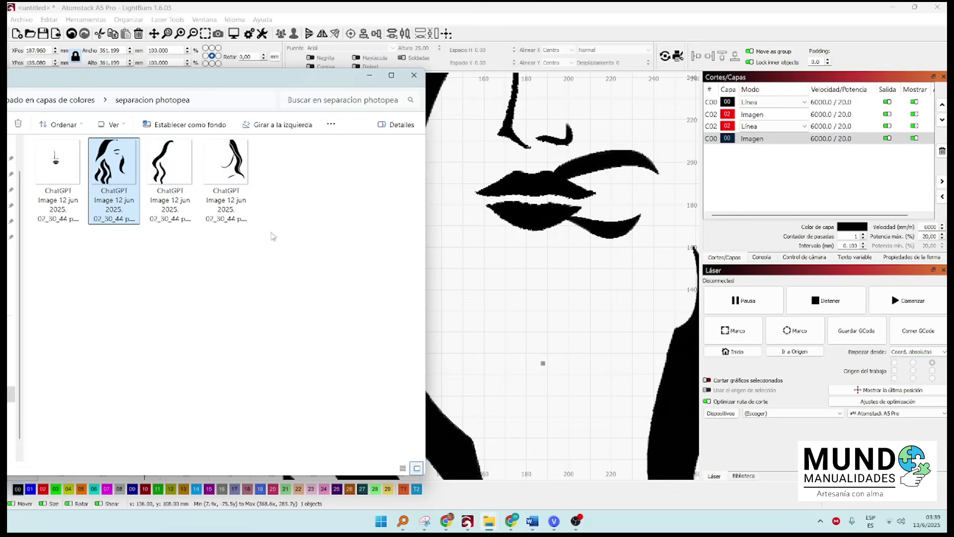
{"action": "left_click_drag", "start_coordinate": [179, 170], "coordinate": [577, 323]}
{"action": "left_click_drag", "start_coordinate": [226, 169], "coordinate": [566, 366]}
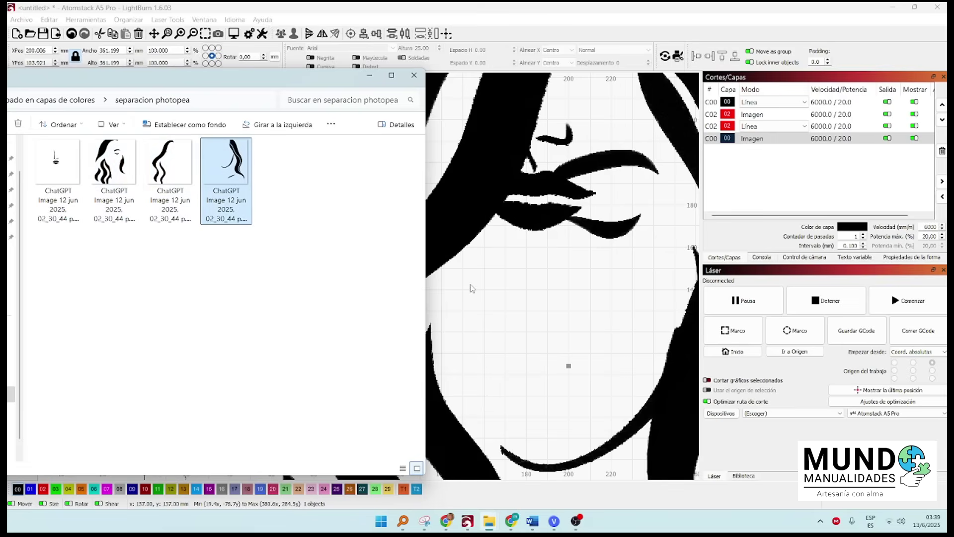
{"action": "left_click", "coordinate": [368, 82]}
Step: Align the four imported images on a common centre and move the stack to empty space beside the work area
{"action": "scroll", "coordinate": [497, 248], "scroll_direction": "down", "scroll_amount": 5}
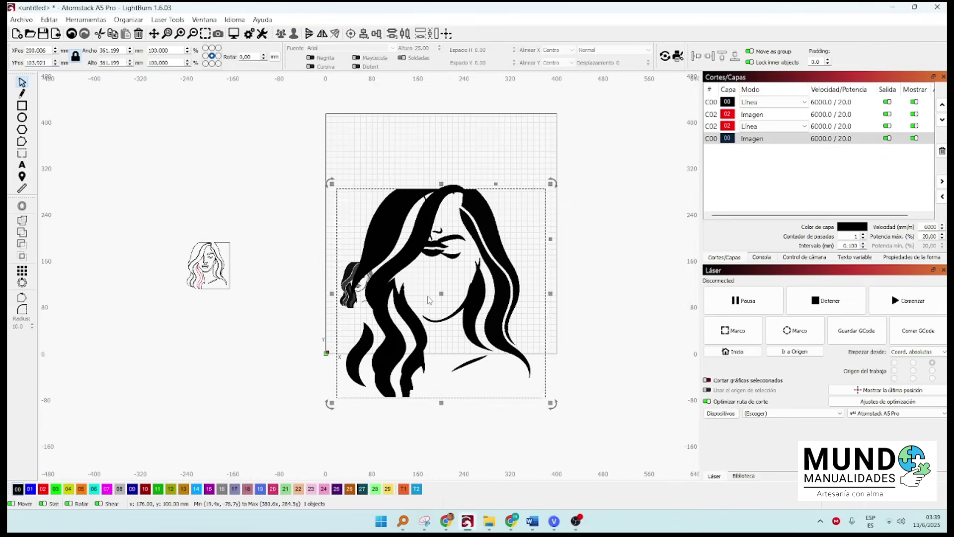
{"action": "key", "text": "ctrl+a"}
{"action": "key", "text": "c"}
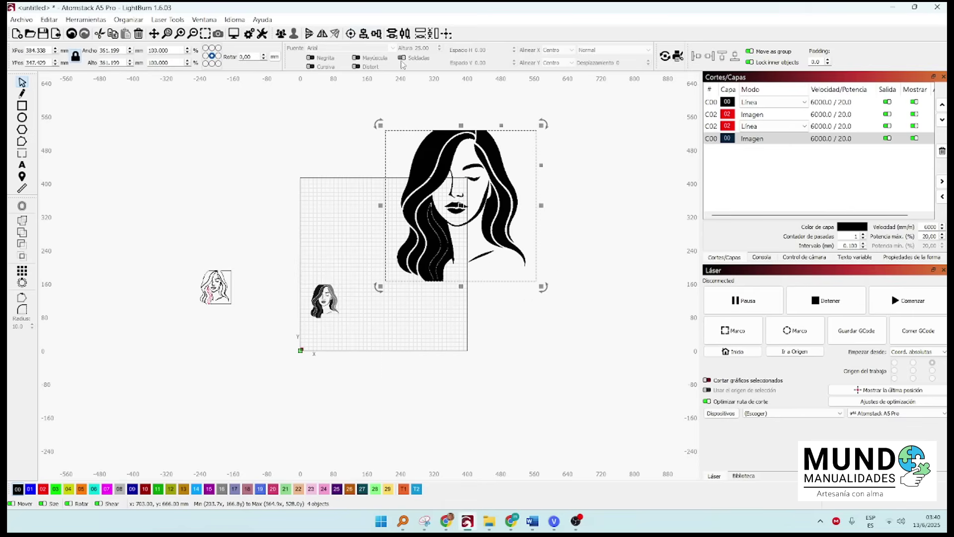
{"action": "scroll", "coordinate": [435, 231], "scroll_direction": "up", "scroll_amount": 1}
{"action": "left_click_drag", "start_coordinate": [434, 231], "coordinate": [541, 274]}
{"action": "left_click", "coordinate": [656, 281]}
Step: Scale the stacked face images down proportionally to 80 mm wide
{"action": "scroll", "coordinate": [656, 280], "scroll_direction": "up", "scroll_amount": 3}
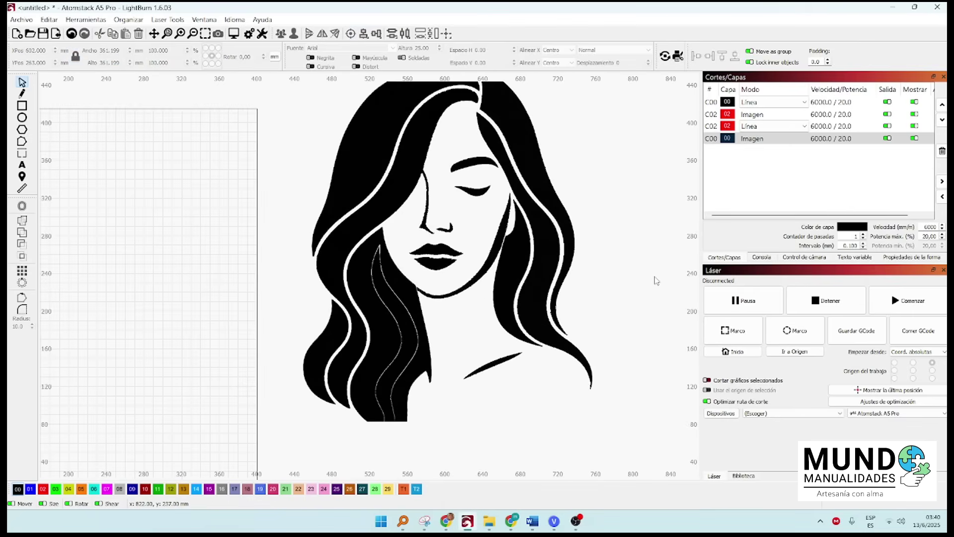
{"action": "scroll", "coordinate": [656, 281], "scroll_direction": "down", "scroll_amount": 1}
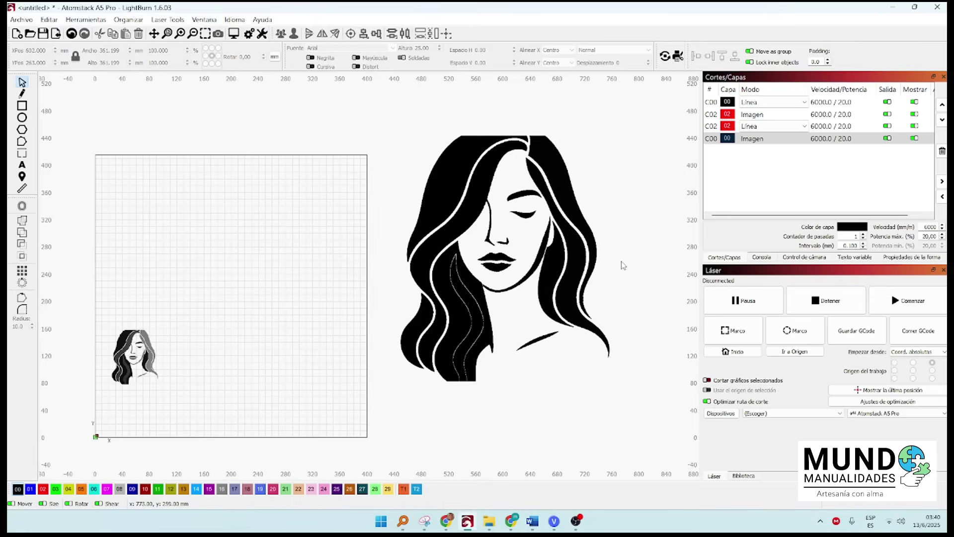
{"action": "scroll", "coordinate": [623, 265], "scroll_direction": "up", "scroll_amount": 1}
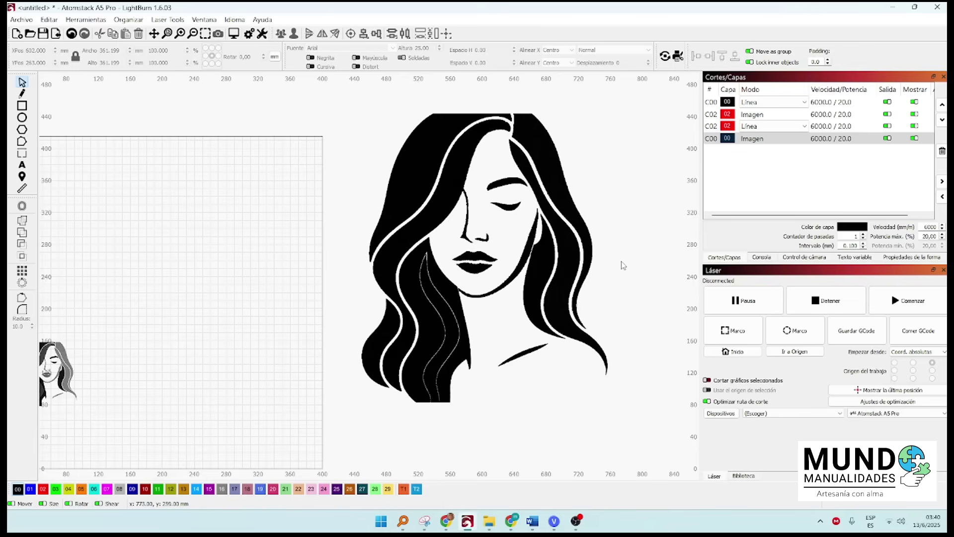
{"action": "left_click", "coordinate": [414, 165]}
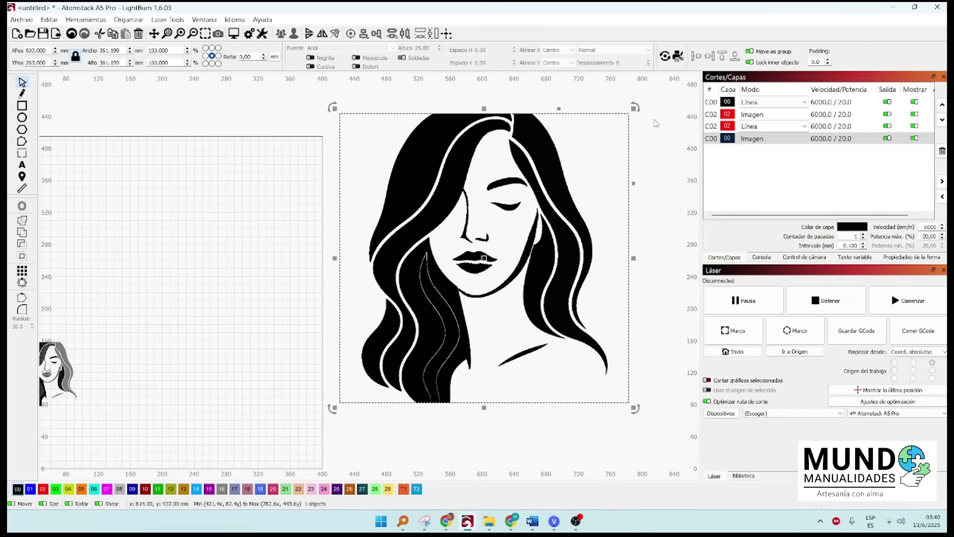
{"action": "left_click_drag", "start_coordinate": [633, 108], "coordinate": [524, 219]}
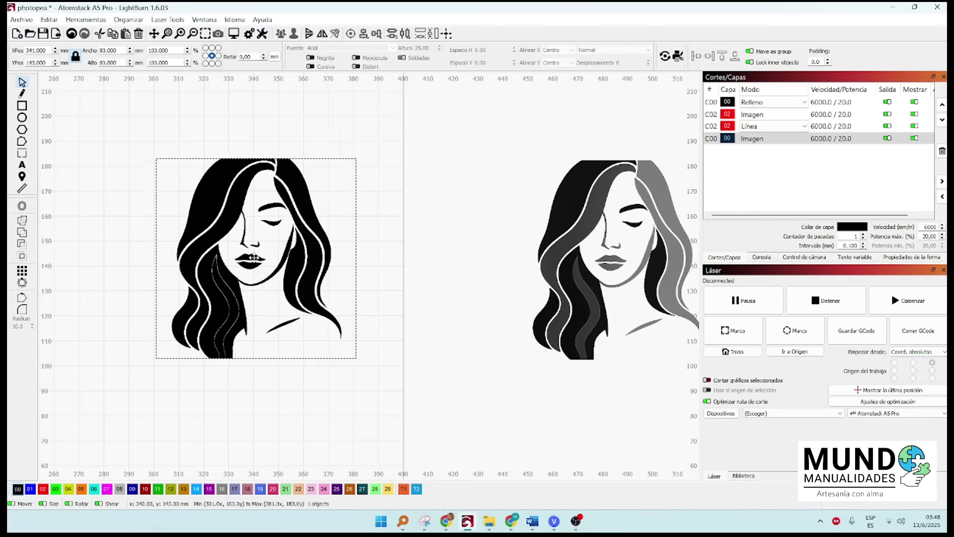
Step: Separate the stacked face images, spreading the tone layers apart across empty space in the workspace
{"action": "left_click_drag", "start_coordinate": [318, 199], "coordinate": [467, 149]}
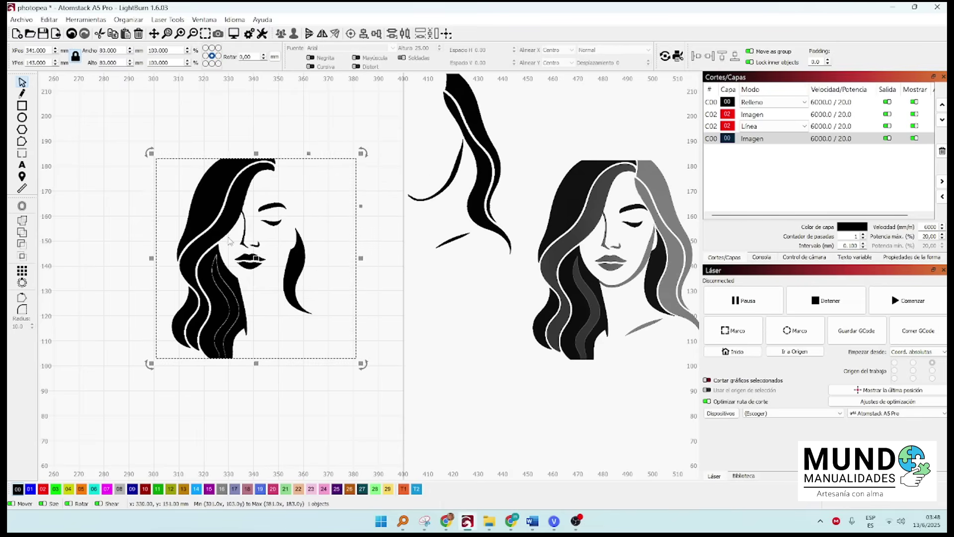
{"action": "left_click_drag", "start_coordinate": [233, 199], "coordinate": [118, 128]}
{"action": "left_click", "coordinate": [204, 189]}
{"action": "left_click_drag", "start_coordinate": [204, 189], "coordinate": [294, 301]}
{"action": "left_click_drag", "start_coordinate": [250, 258], "coordinate": [146, 354]}
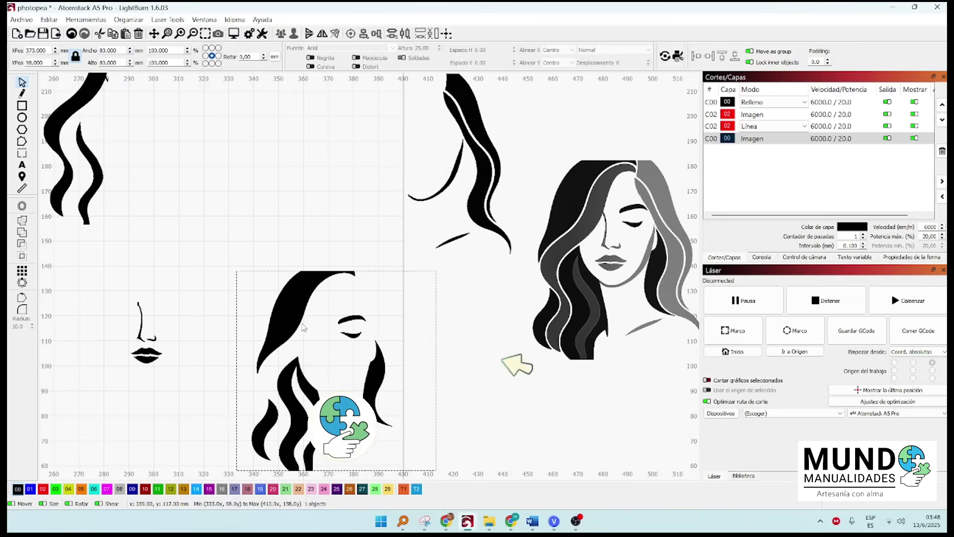
{"action": "right_click", "coordinate": [313, 304]}
{"action": "left_click", "coordinate": [349, 258]}
{"action": "left_click", "coordinate": [663, 407]}
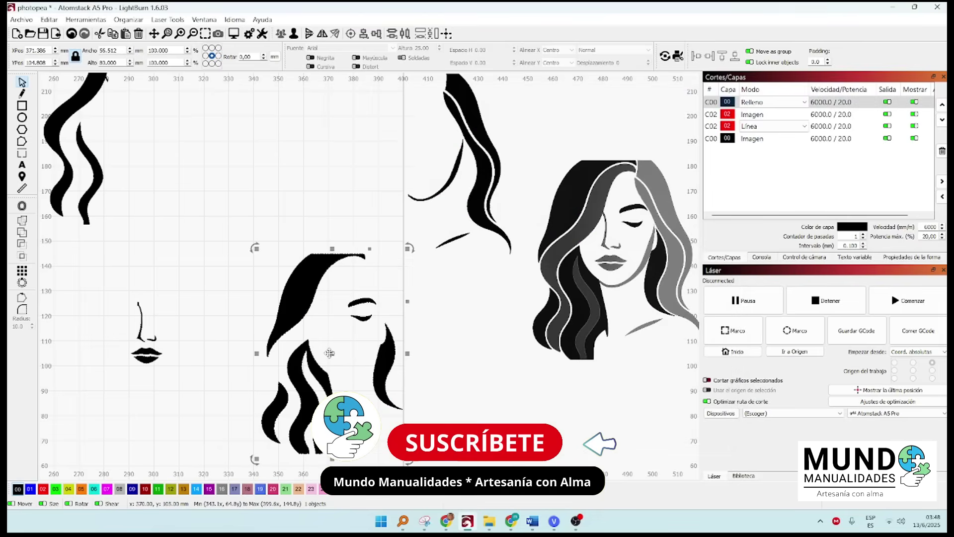
{"action": "left_click_drag", "start_coordinate": [349, 354], "coordinate": [464, 384]}
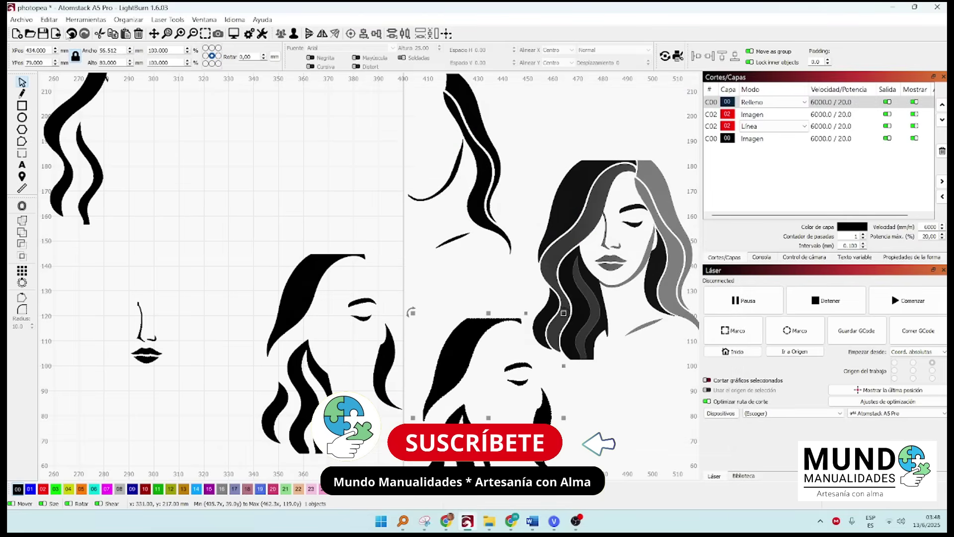
{"action": "key", "text": "ctrl+z"}
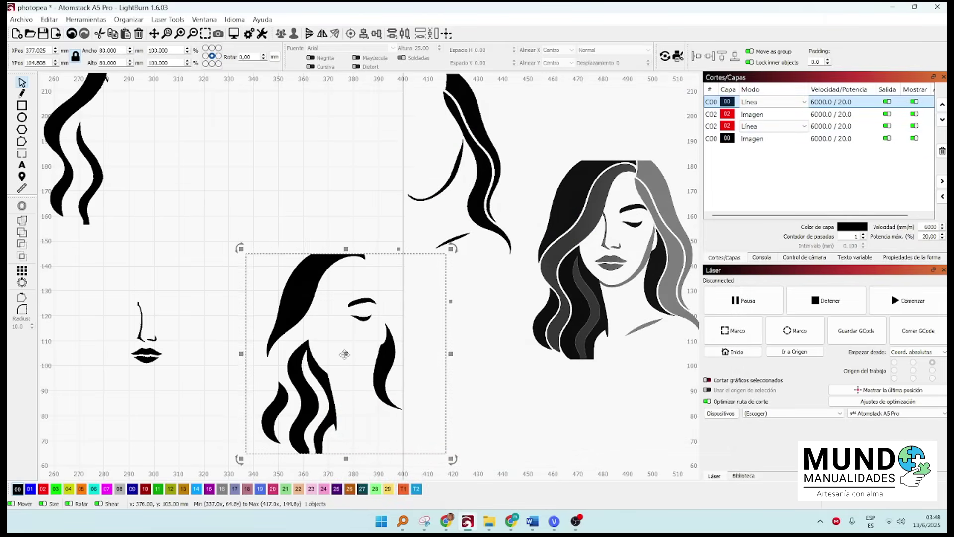
Step: Trace the dark-hair and eyebrow image into vectors and move the original bitmap outside the work area
{"action": "right_click", "coordinate": [345, 355]}
{"action": "left_click", "coordinate": [378, 307]}
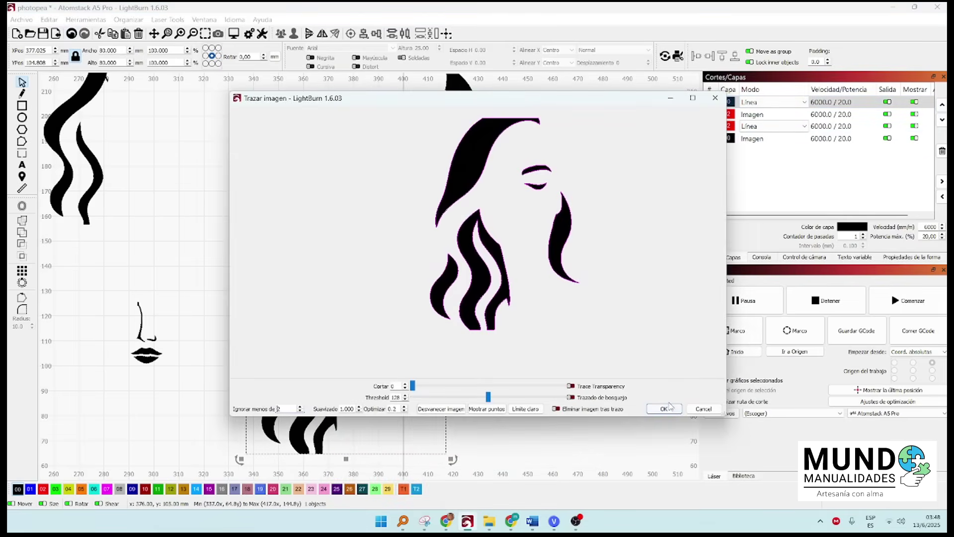
{"action": "left_click", "coordinate": [665, 408]}
{"action": "left_click_drag", "start_coordinate": [382, 362], "coordinate": [646, 477]}
Step: Bring the light-hair and jawline image into the work area, trace it, and move the original bitmap outside
{"action": "left_click_drag", "start_coordinate": [399, 192], "coordinate": [333, 380]}
{"action": "right_click", "coordinate": [344, 341]}
{"action": "left_click", "coordinate": [382, 289]}
{"action": "left_click", "coordinate": [665, 408]}
{"action": "left_click_drag", "start_coordinate": [379, 325], "coordinate": [720, 442]}
Step: Trace the wavy hair strand image into vectors and move its bitmap beside the other originals
{"action": "scroll", "coordinate": [302, 337], "scroll_direction": "down", "scroll_amount": 3}
{"action": "right_click", "coordinate": [155, 168]}
{"action": "left_click", "coordinate": [199, 354]}
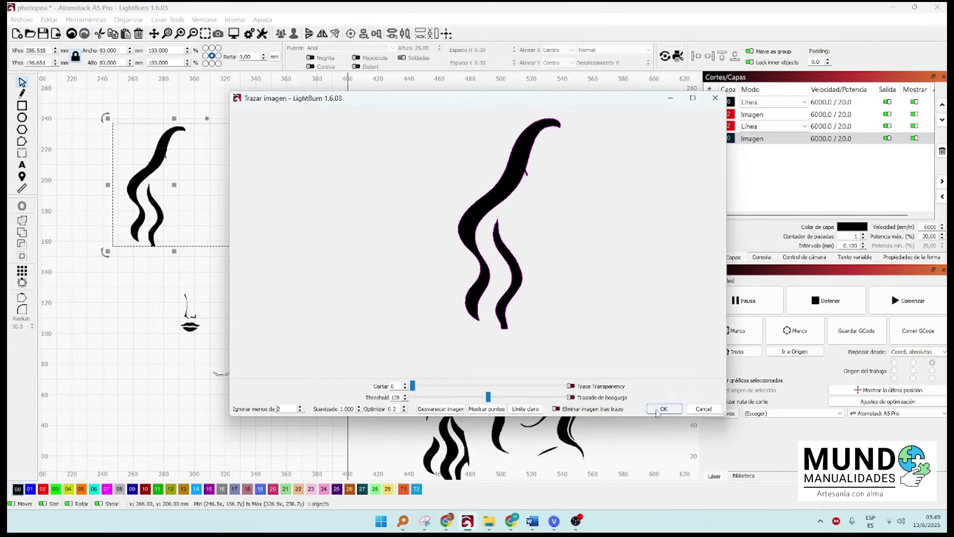
{"action": "left_click", "coordinate": [663, 408]}
{"action": "left_click_drag", "start_coordinate": [157, 174], "coordinate": [609, 397]}
Step: Trace the nose and lips image into vectors and move its bitmap outside the work area
{"action": "left_click_drag", "start_coordinate": [125, 263], "coordinate": [256, 387]}
{"action": "key", "text": "alt+t"}
{"action": "left_click", "coordinate": [664, 409]}
{"action": "left_click_drag", "start_coordinate": [191, 318], "coordinate": [192, 237]}
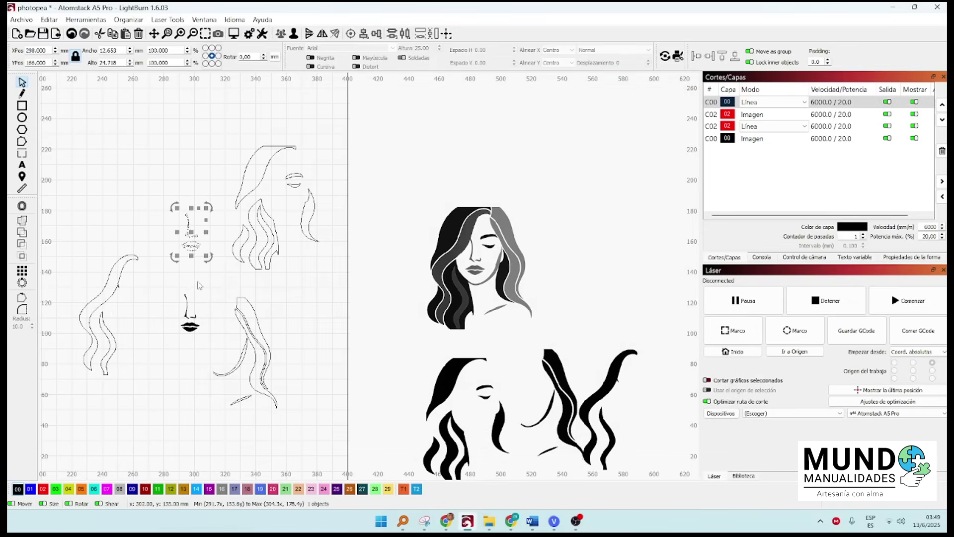
{"action": "left_click", "coordinate": [190, 323]}
{"action": "mouse_move", "coordinate": [191, 323]}
{"action": "left_mouse_down"}
{"action": "mouse_move", "coordinate": [540, 377]}
{"action": "mouse_move", "coordinate": [612, 275]}
{"action": "left_mouse_up"}
Step: Set the mode of the traced outlines' black layer 00 to Relleno
{"action": "scroll", "coordinate": [114, 313], "scroll_direction": "up", "scroll_amount": 1}
{"action": "left_click", "coordinate": [286, 256]}
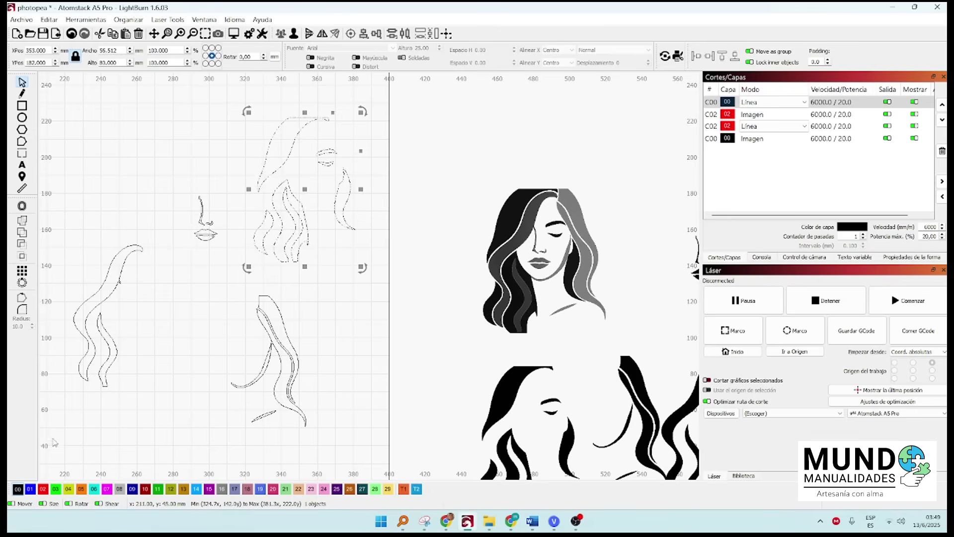
{"action": "left_click", "coordinate": [775, 102]}
{"action": "left_click", "coordinate": [770, 114]}
{"action": "left_click", "coordinate": [385, 206]}
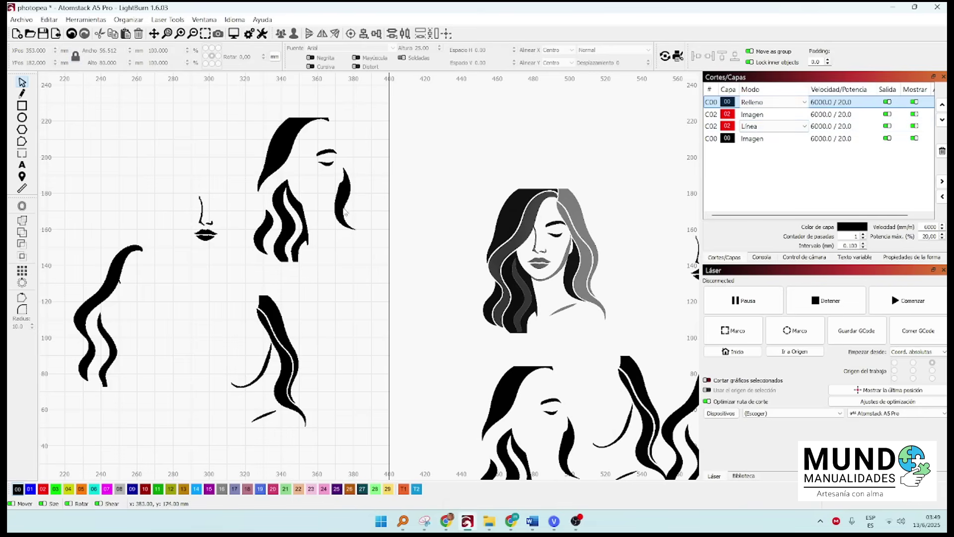
Step: Assign the traced light-hair and jawline shape to layer 04 and set that layer's mode to Relleno
{"action": "left_click", "coordinate": [258, 313]}
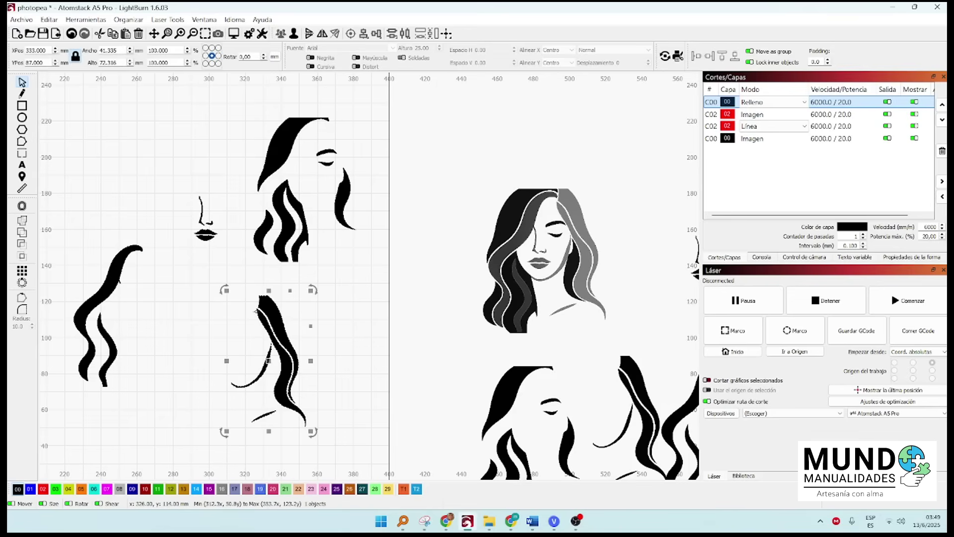
{"action": "left_click", "coordinate": [70, 490]}
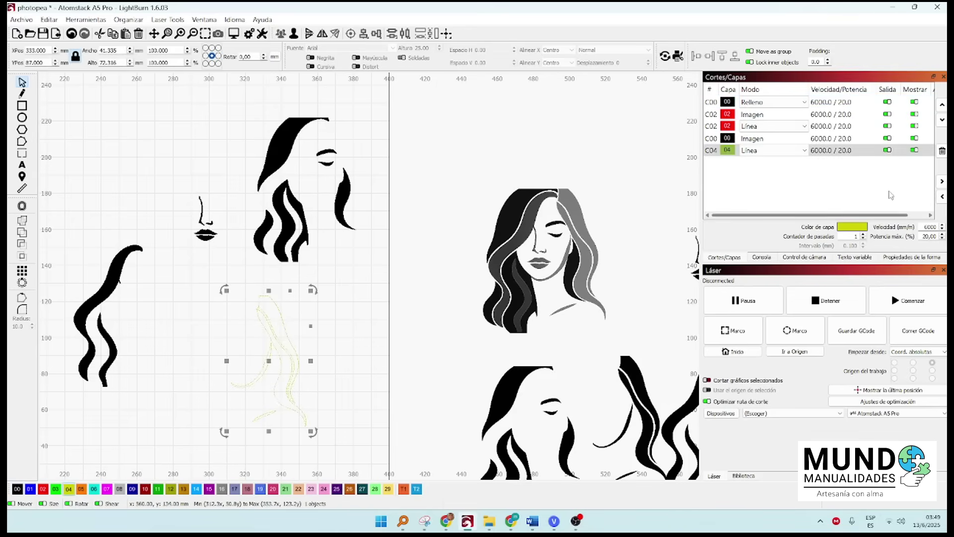
{"action": "left_click", "coordinate": [799, 150]}
{"action": "left_click", "coordinate": [800, 171]}
{"action": "left_click", "coordinate": [361, 356]}
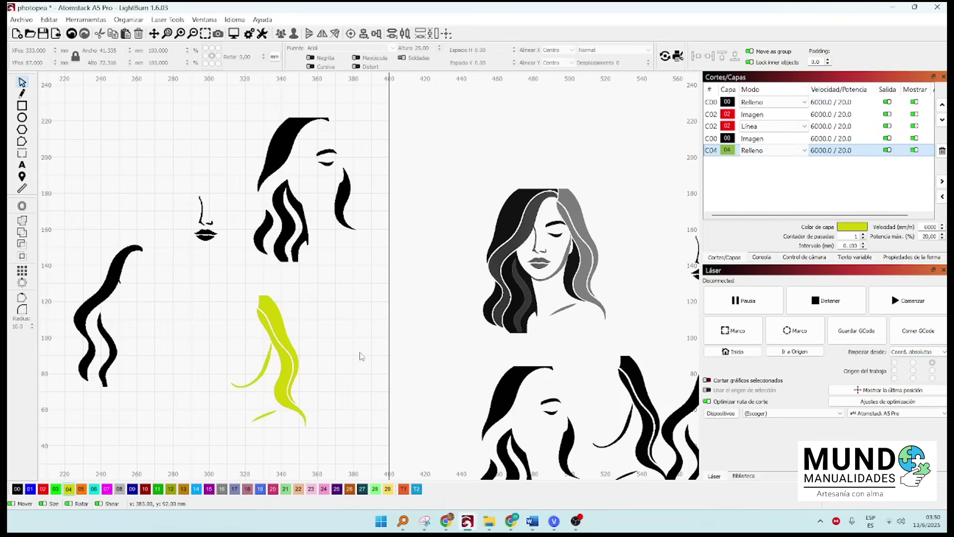
Step: Assign the traced wavy hair strands to layer 13 and set that layer's mode to Relleno
{"action": "left_click", "coordinate": [101, 302]}
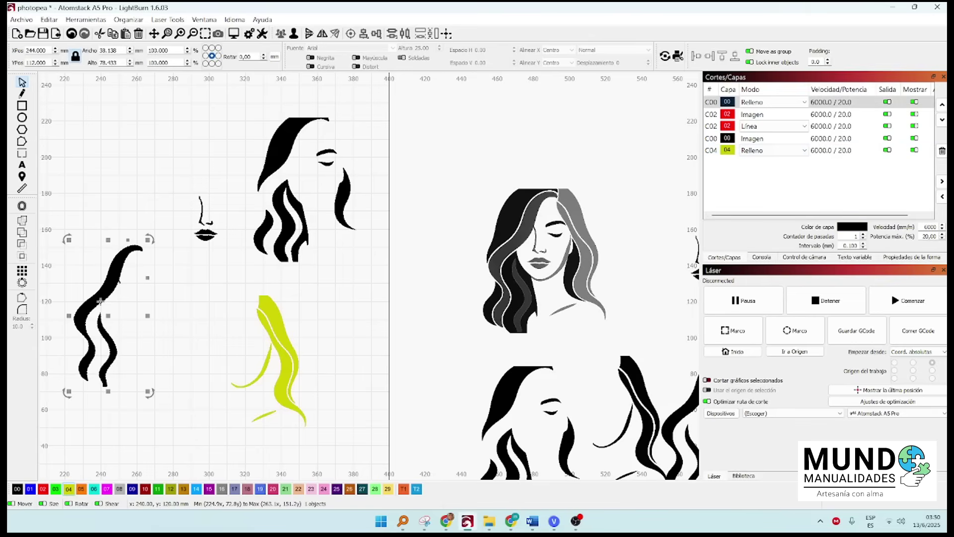
{"action": "left_click", "coordinate": [184, 490]}
{"action": "left_click", "coordinate": [799, 138]}
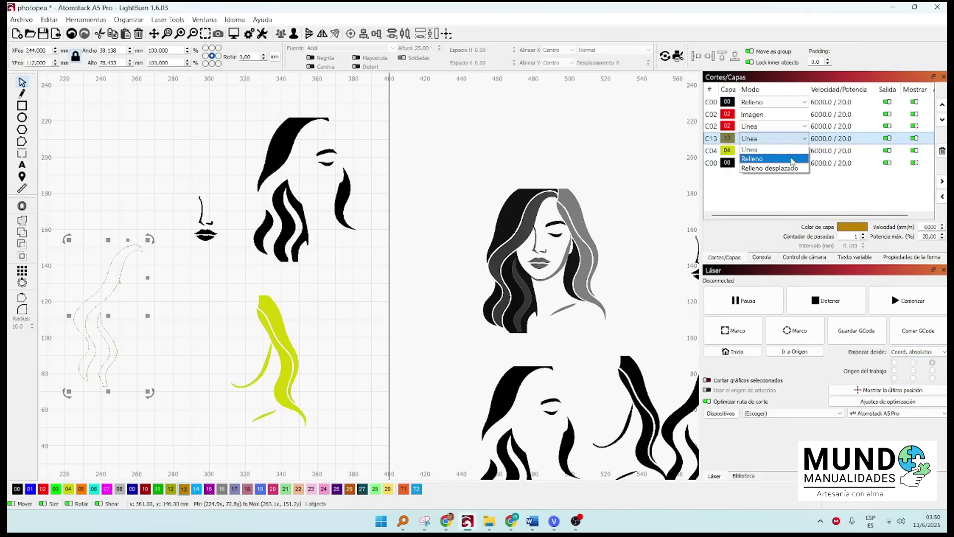
{"action": "left_click", "coordinate": [791, 159]}
{"action": "left_click", "coordinate": [217, 352]}
Step: Assign the traced nose and lips to layer 12 and set that layer's mode to Relleno
{"action": "left_click", "coordinate": [211, 238]}
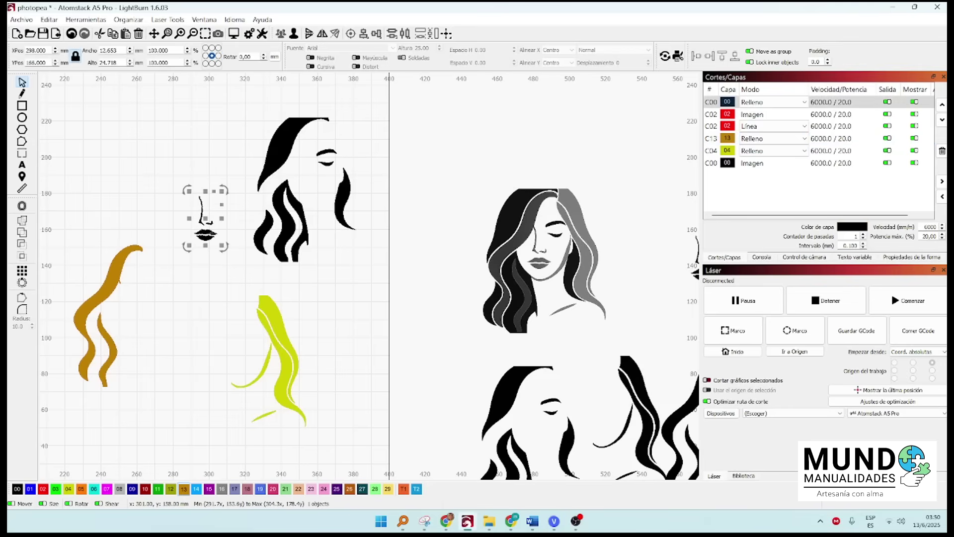
{"action": "left_click", "coordinate": [171, 490]}
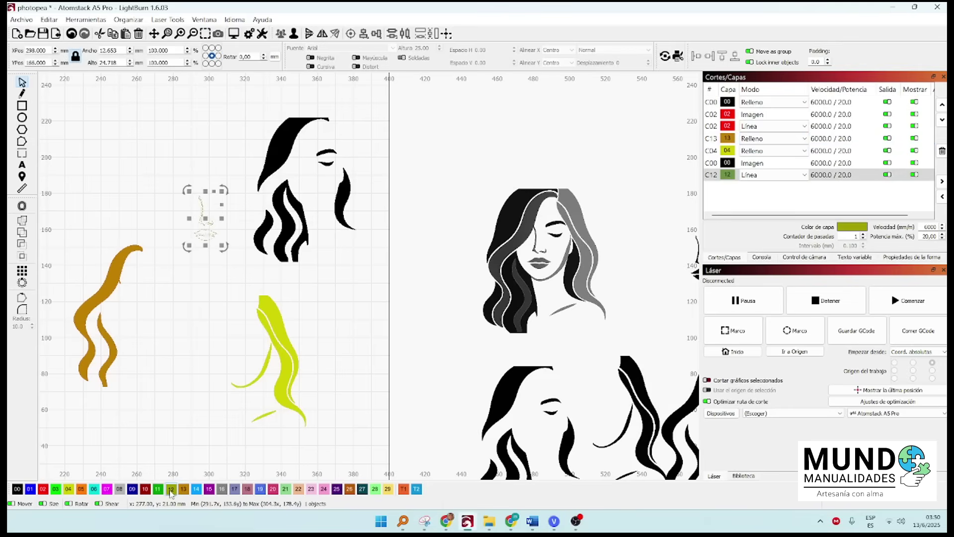
{"action": "left_click", "coordinate": [803, 174]}
{"action": "left_click", "coordinate": [803, 175]}
{"action": "left_click", "coordinate": [794, 195]}
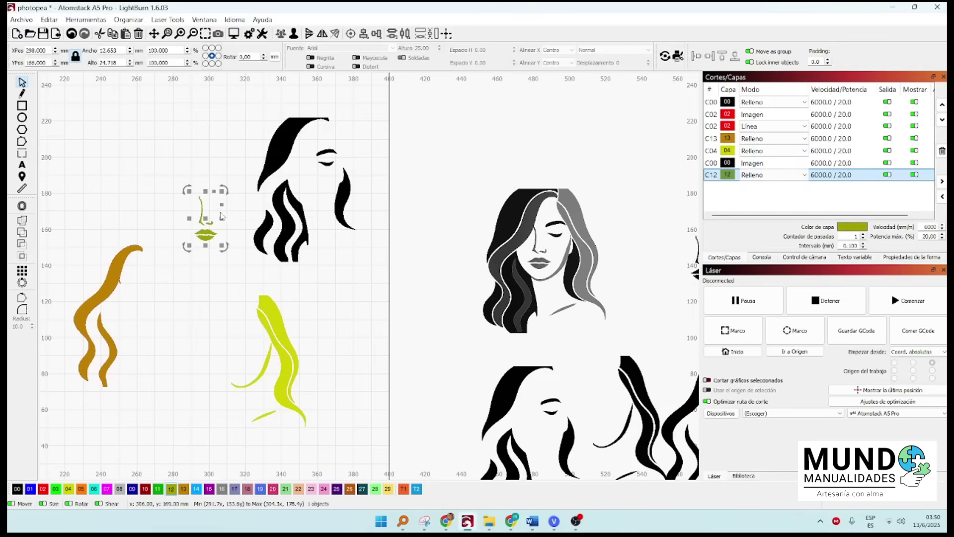
{"action": "left_click", "coordinate": [140, 236]}
{"action": "scroll", "coordinate": [140, 236], "scroll_direction": "down", "scroll_amount": 2}
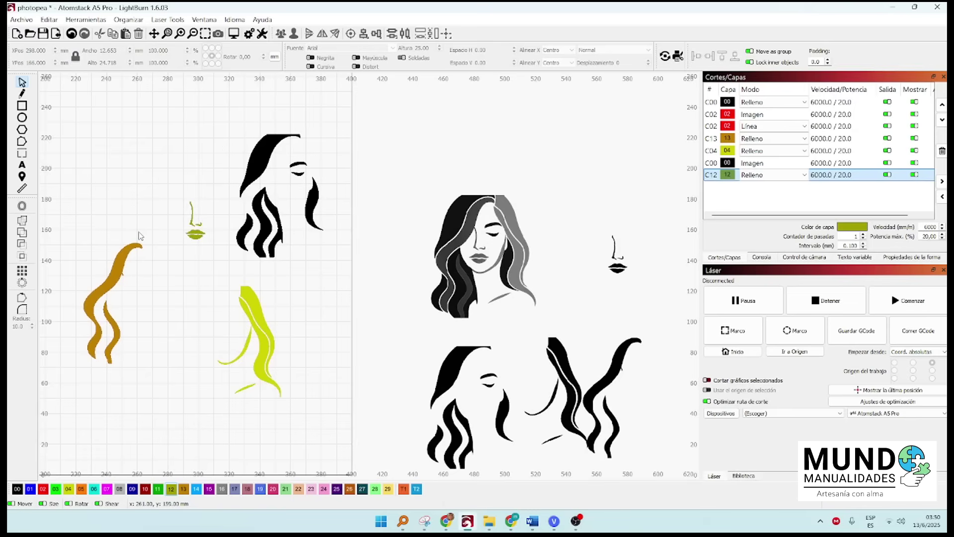
Step: Place the black hair vector exactly over the grey reference image, turning off output for the black image layer
{"action": "left_click_drag", "start_coordinate": [468, 247], "coordinate": [415, 210]}
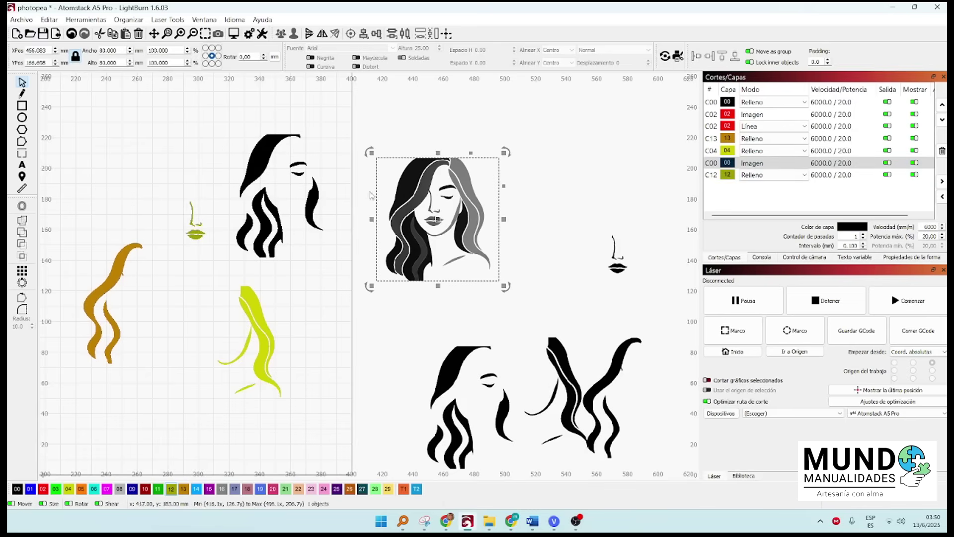
{"action": "left_click", "coordinate": [261, 164]}
{"action": "left_click_drag", "start_coordinate": [279, 198], "coordinate": [425, 220]}
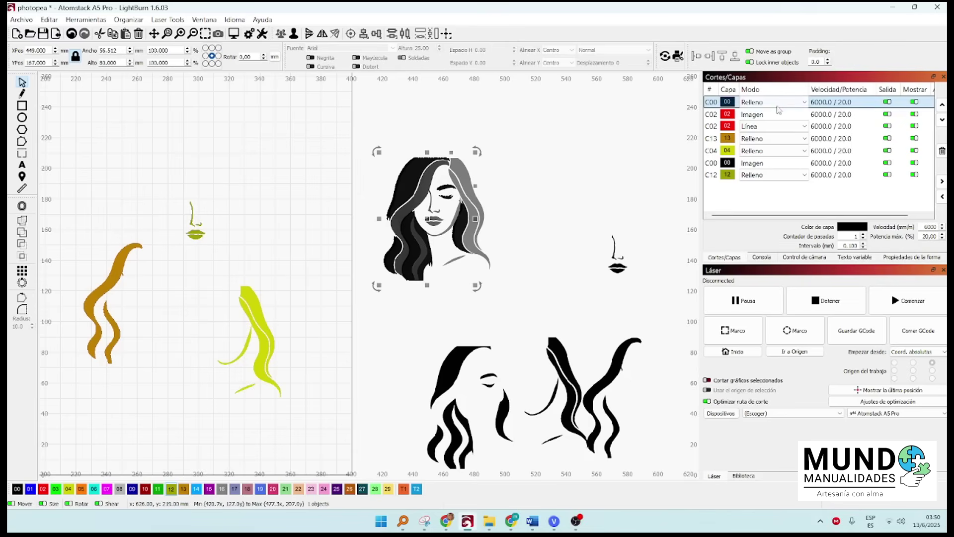
{"action": "left_click", "coordinate": [887, 163]}
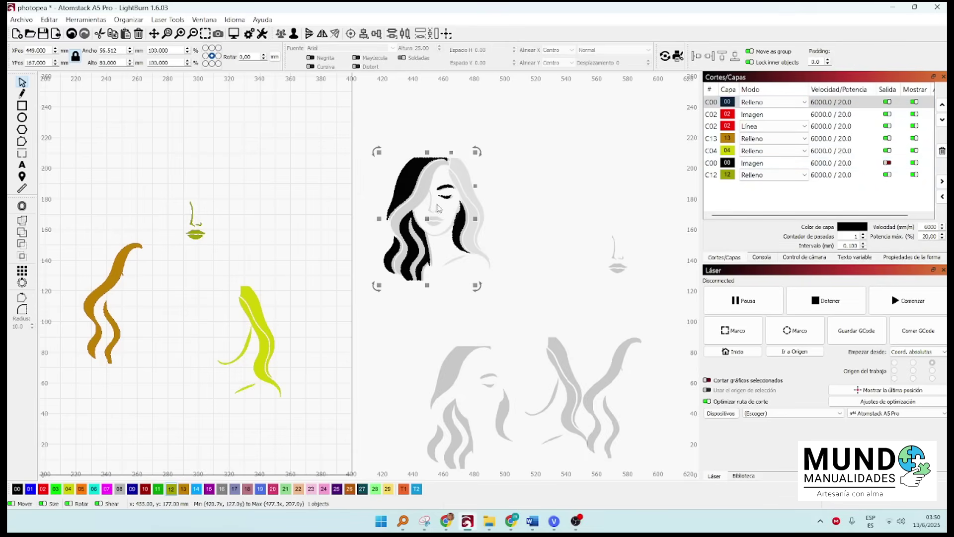
{"action": "scroll", "coordinate": [434, 215], "scroll_direction": "up", "scroll_amount": 3}
{"action": "left_click_drag", "start_coordinate": [425, 231], "coordinate": [428, 228]}
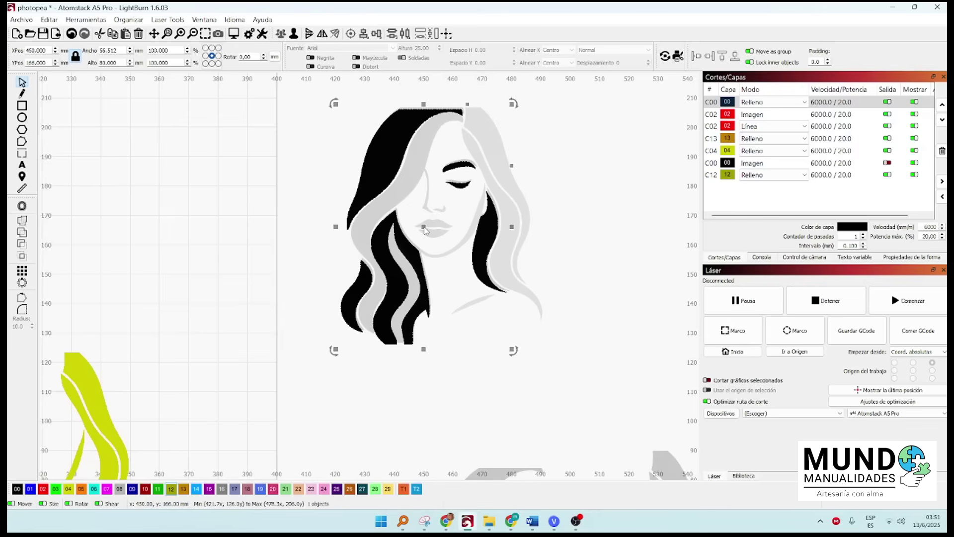
Step: Position the layer 12 nose and lips vector over the matching features of the reference face
{"action": "scroll", "coordinate": [432, 204], "scroll_direction": "up", "scroll_amount": 3}
{"action": "scroll", "coordinate": [432, 203], "scroll_direction": "down", "scroll_amount": 5}
{"action": "left_click", "coordinate": [109, 264]}
{"action": "left_click_drag", "start_coordinate": [109, 264], "coordinate": [431, 257]}
{"action": "scroll", "coordinate": [439, 250], "scroll_direction": "up", "scroll_amount": 3}
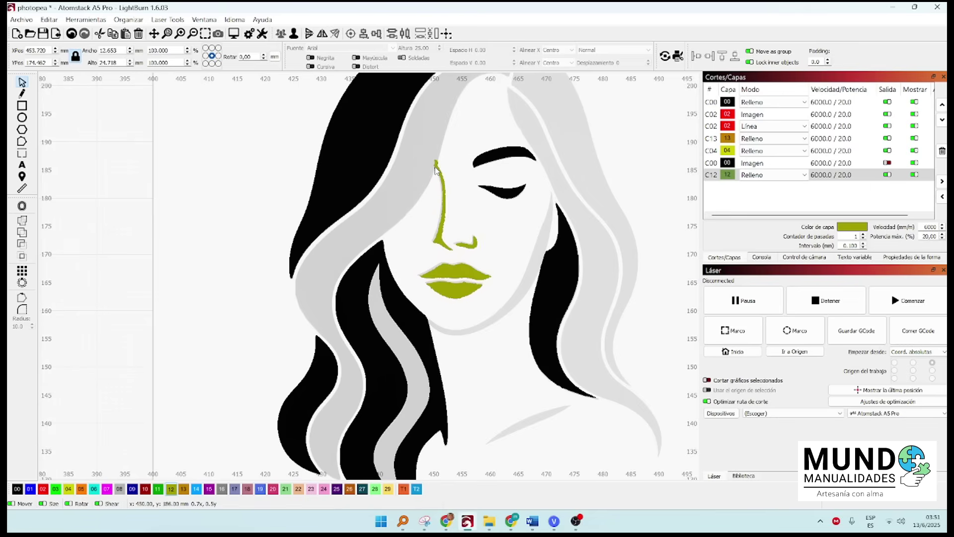
Step: Position the layer 04 hair and jawline vector over the matching area of the reference face
{"action": "scroll", "coordinate": [252, 317], "scroll_direction": "down", "scroll_amount": 6}
{"action": "left_click", "coordinate": [252, 317]}
{"action": "left_click_drag", "start_coordinate": [253, 316], "coordinate": [462, 188]}
{"action": "scroll", "coordinate": [434, 131], "scroll_direction": "up", "scroll_amount": 4}
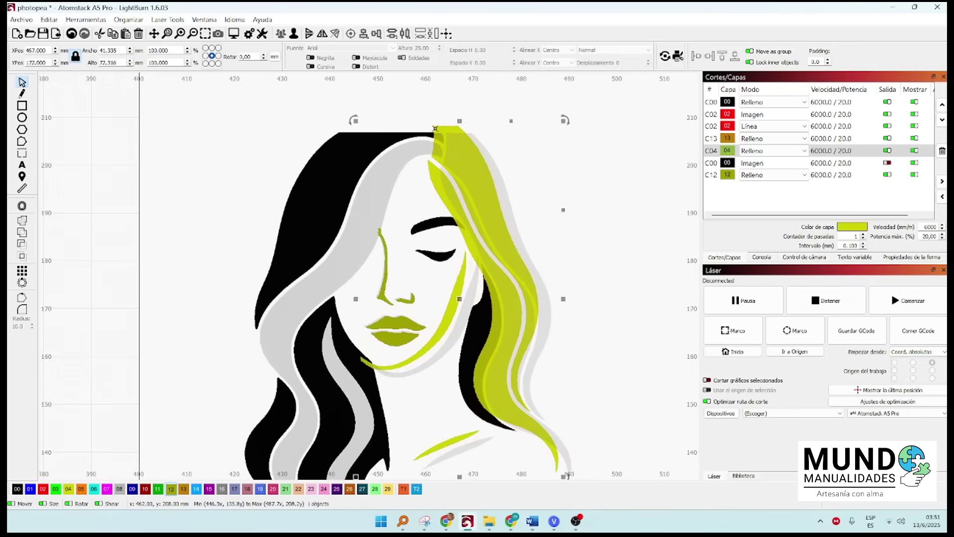
Step: Position the layer 13 wavy strands in the gaps of the black hair on the assembled face
{"action": "scroll", "coordinate": [448, 249], "scroll_direction": "down", "scroll_amount": 5}
{"action": "left_click", "coordinate": [54, 278]}
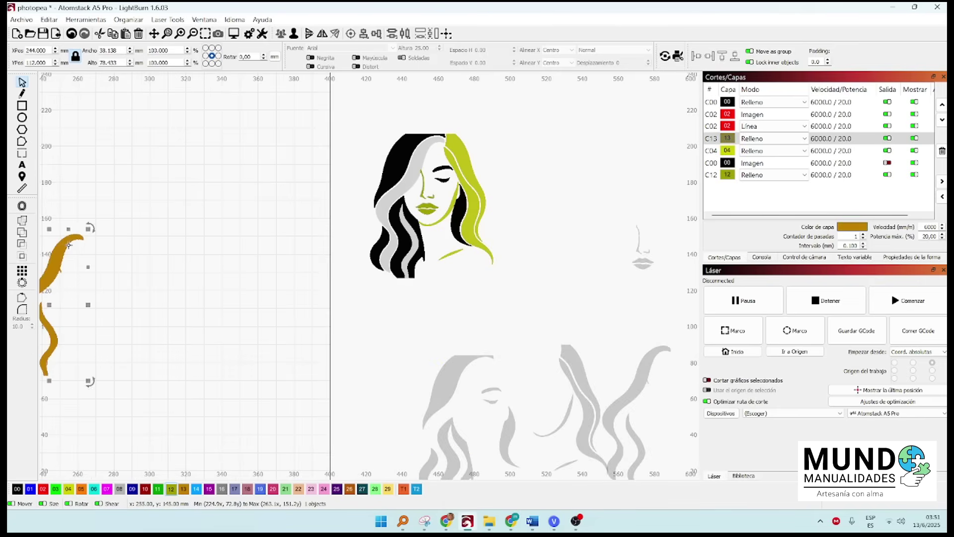
{"action": "scroll", "coordinate": [100, 299], "scroll_direction": "up", "scroll_amount": 4}
{"action": "left_click_drag", "start_coordinate": [302, 195], "coordinate": [555, 101]}
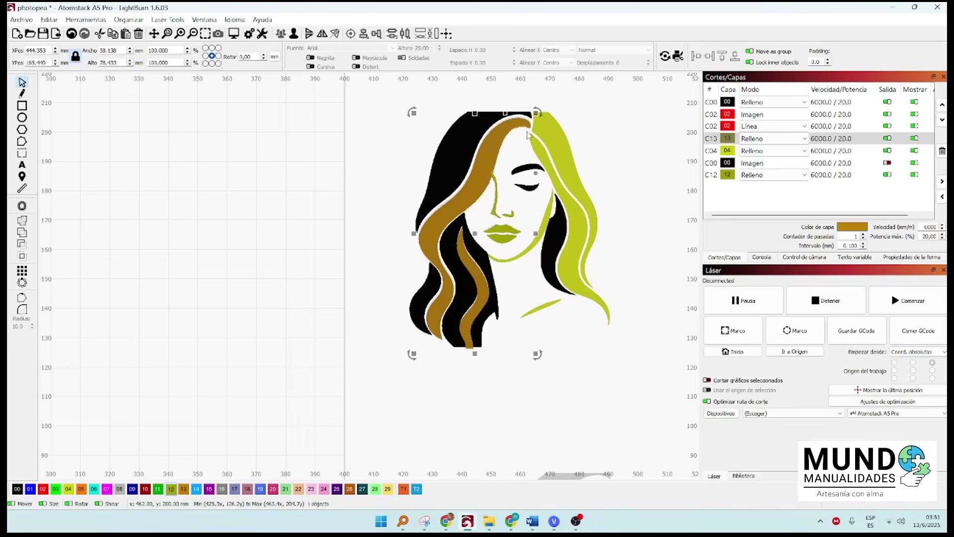
Step: Turn the black image layer's output back on and move the grey reference image away from the assembled vector face
{"action": "left_click", "coordinate": [631, 171]}
{"action": "left_click", "coordinate": [888, 163]}
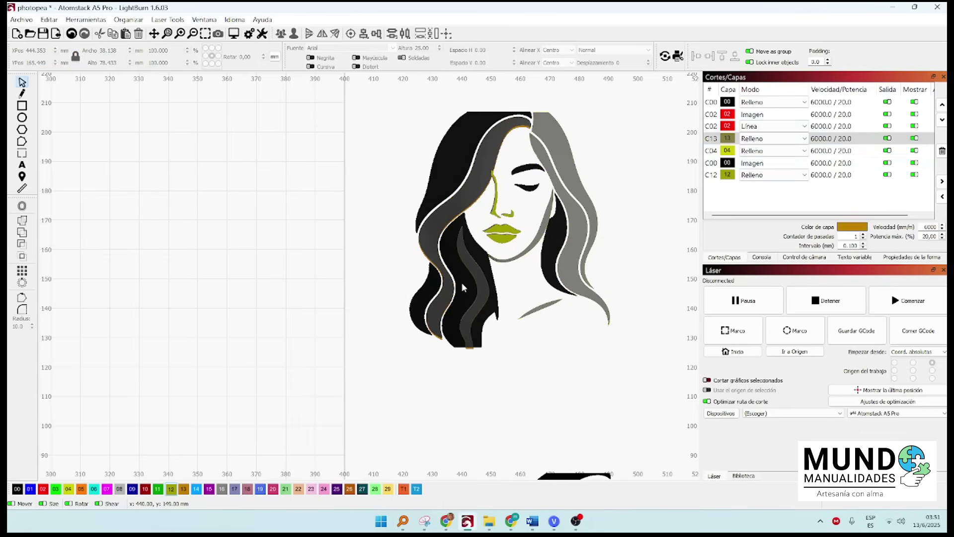
{"action": "scroll", "coordinate": [462, 287], "scroll_direction": "down", "scroll_amount": 2}
{"action": "left_click", "coordinate": [269, 223]}
{"action": "scroll", "coordinate": [603, 143], "scroll_direction": "up", "scroll_amount": 3}
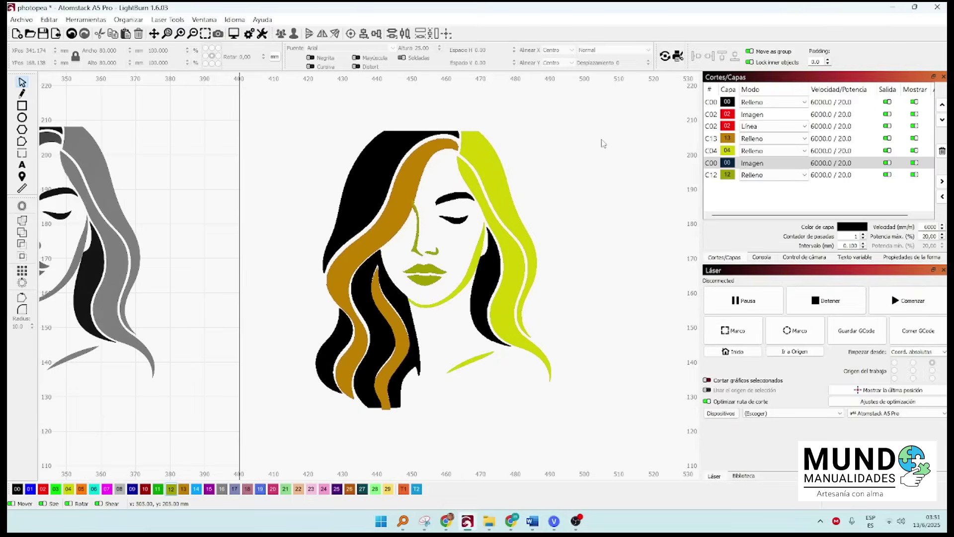
{"action": "scroll", "coordinate": [603, 144], "scroll_direction": "down", "scroll_amount": 1}
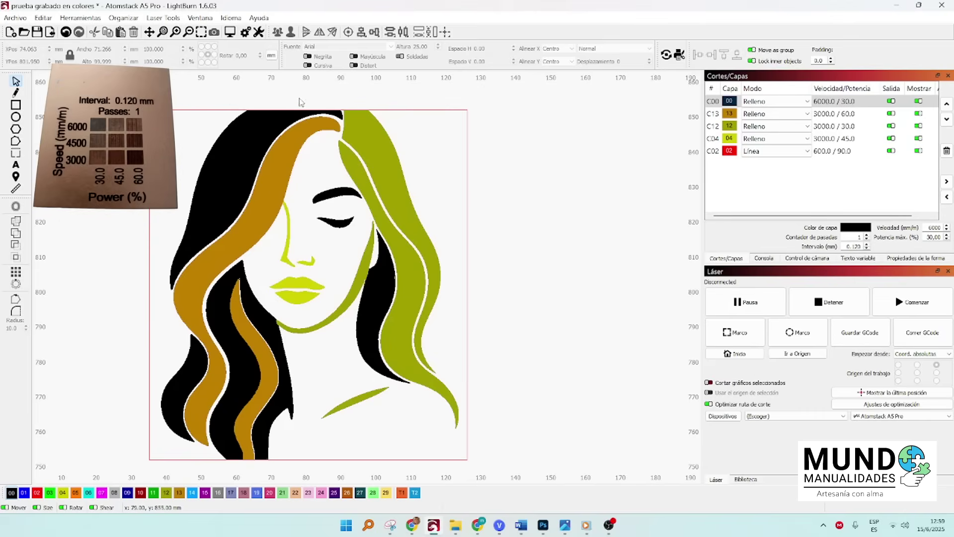
Step: Review the speed, power and line interval in the cut settings of the black fill layer 00 and fill layer 13
{"action": "left_click", "coordinate": [827, 103]}
{"action": "double_click", "coordinate": [827, 103]}
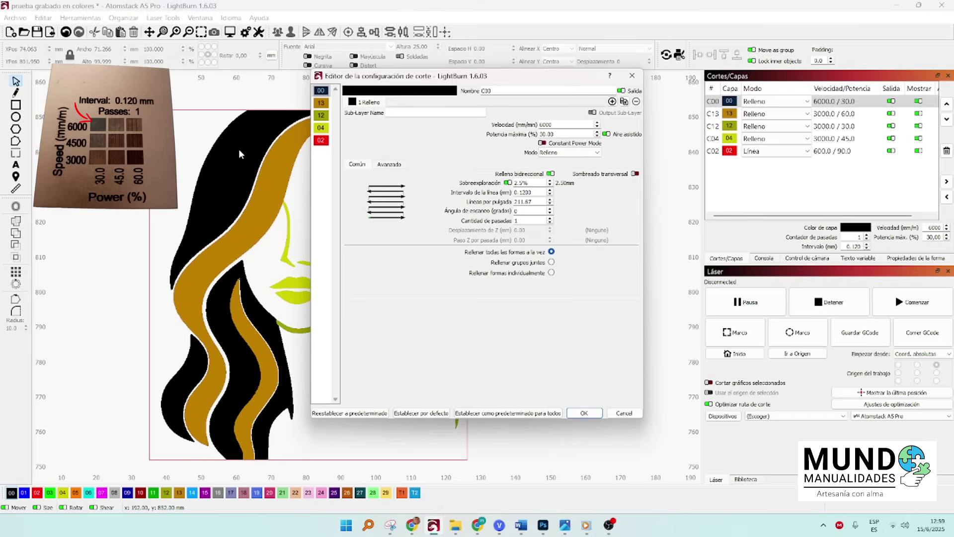
{"action": "left_click", "coordinate": [586, 413]}
{"action": "double_click", "coordinate": [828, 116]}
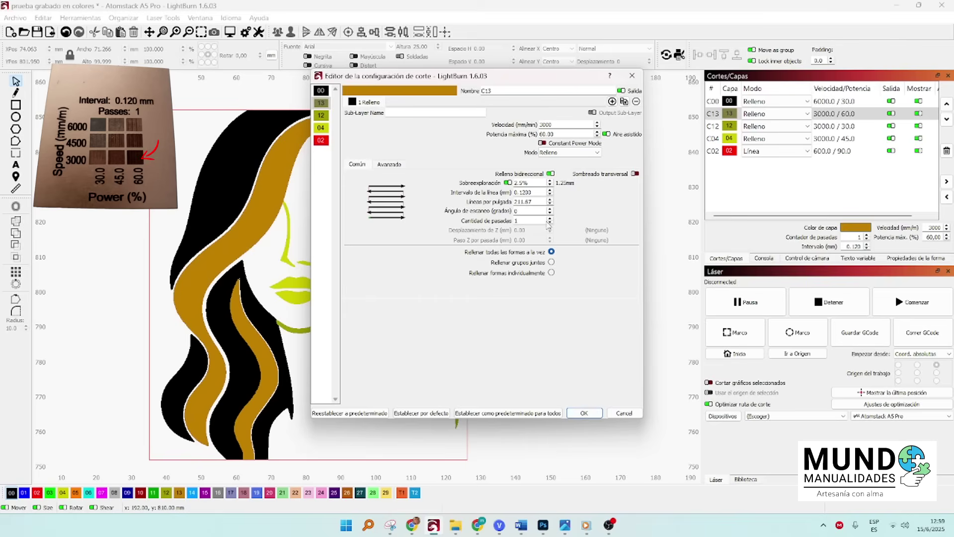
{"action": "left_click", "coordinate": [595, 415]}
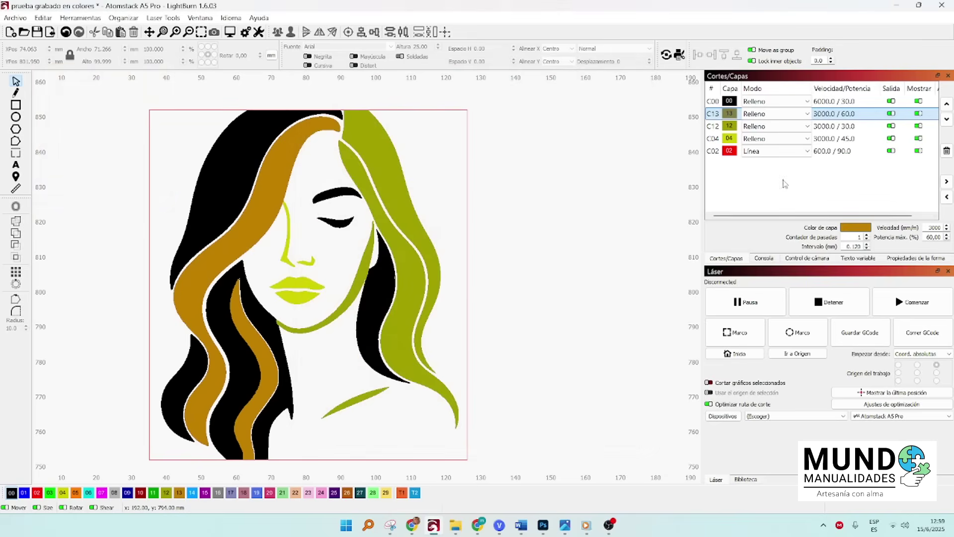
Step: Review the cut settings of fill layers 12 and 04 and of the red line layer 02
{"action": "double_click", "coordinate": [771, 128]}
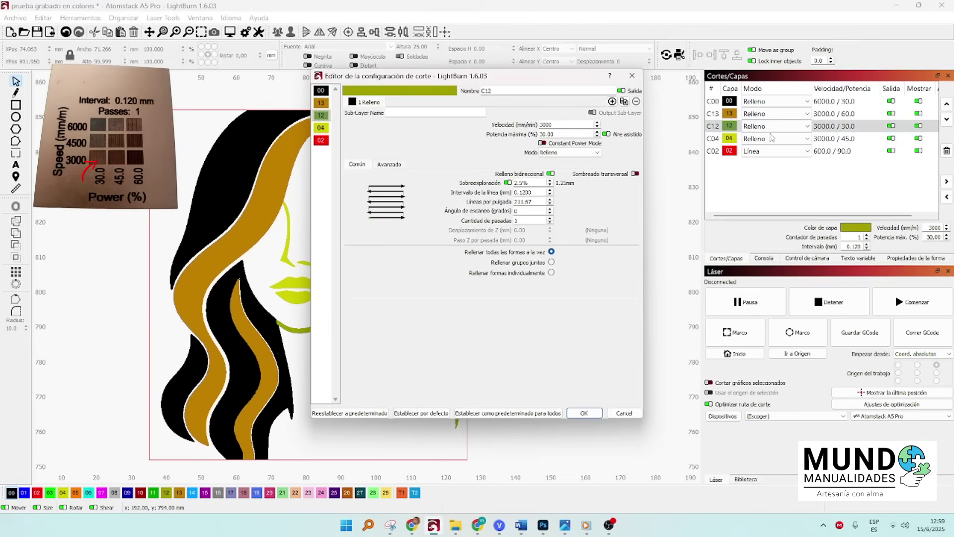
{"action": "left_click_drag", "start_coordinate": [487, 77], "coordinate": [573, 90]}
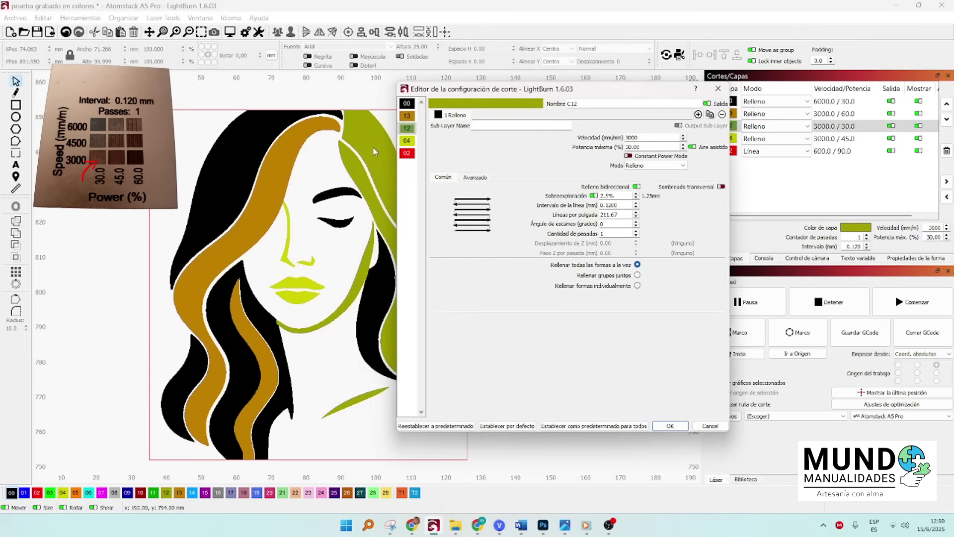
{"action": "left_click", "coordinate": [670, 426]}
{"action": "double_click", "coordinate": [835, 138]}
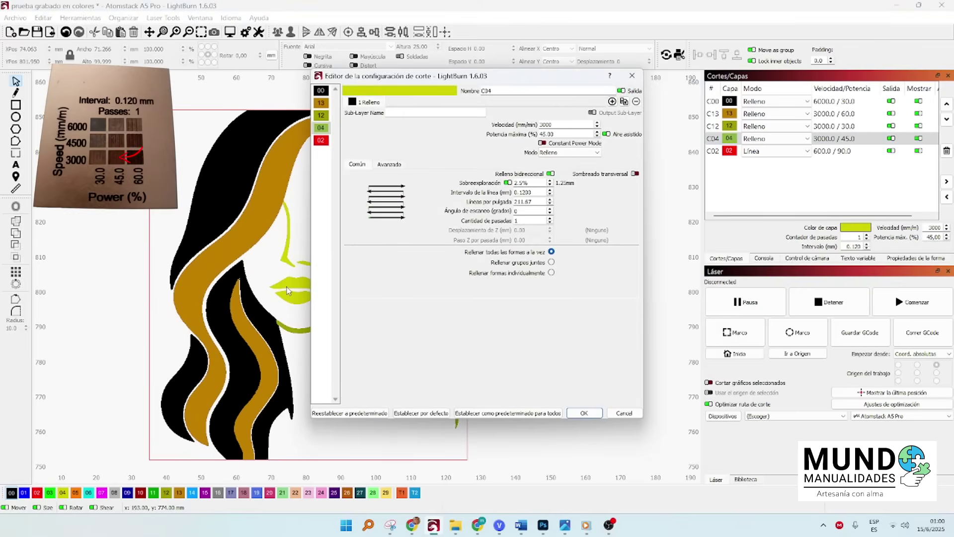
{"action": "left_click", "coordinate": [584, 413]}
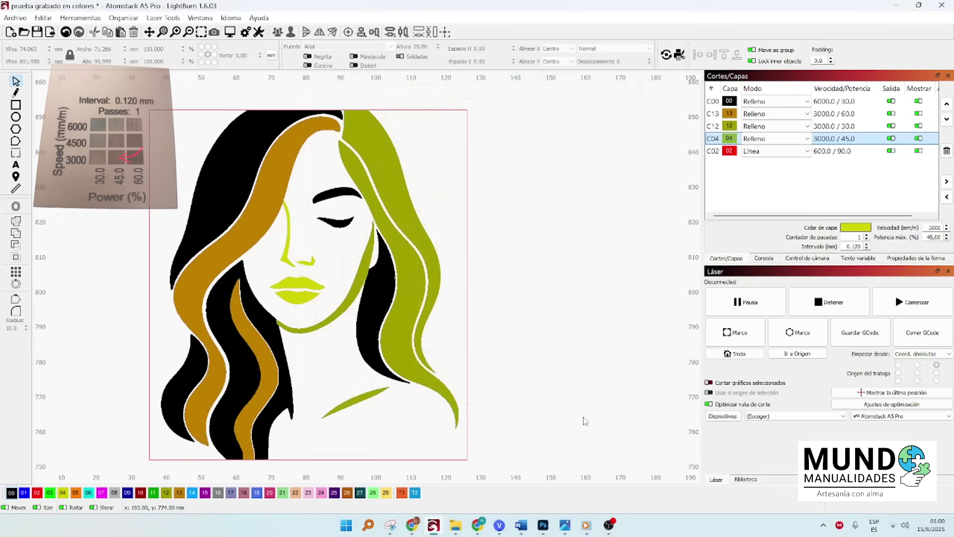
{"action": "double_click", "coordinate": [827, 152]}
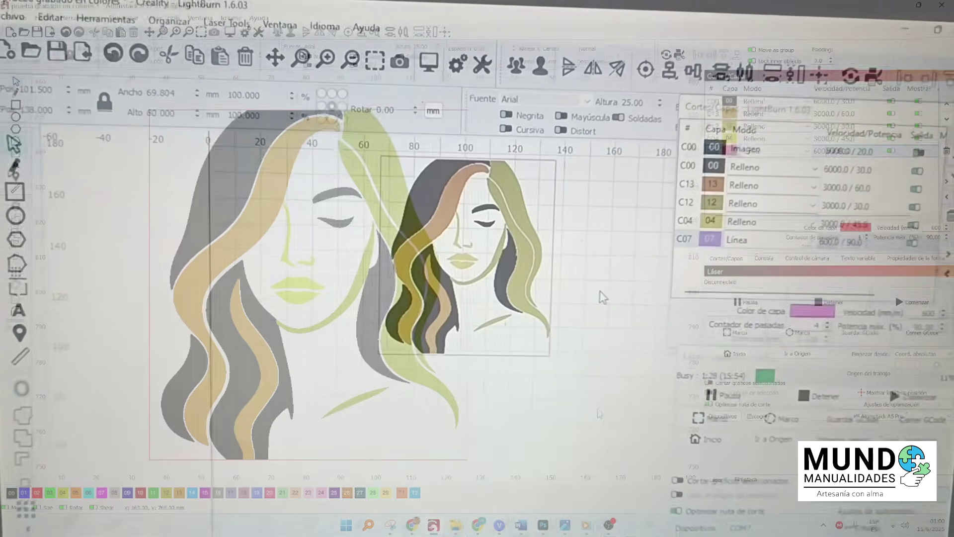
Step: Preview the assembled face job, play back its simulated laser path and close the preview
{"action": "right_click", "coordinate": [622, 284]}
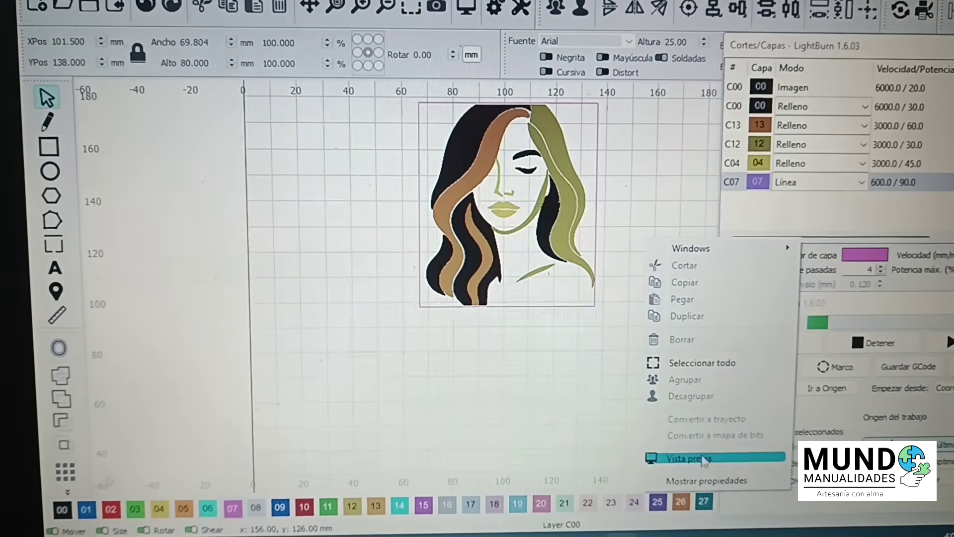
{"action": "left_click", "coordinate": [665, 495]}
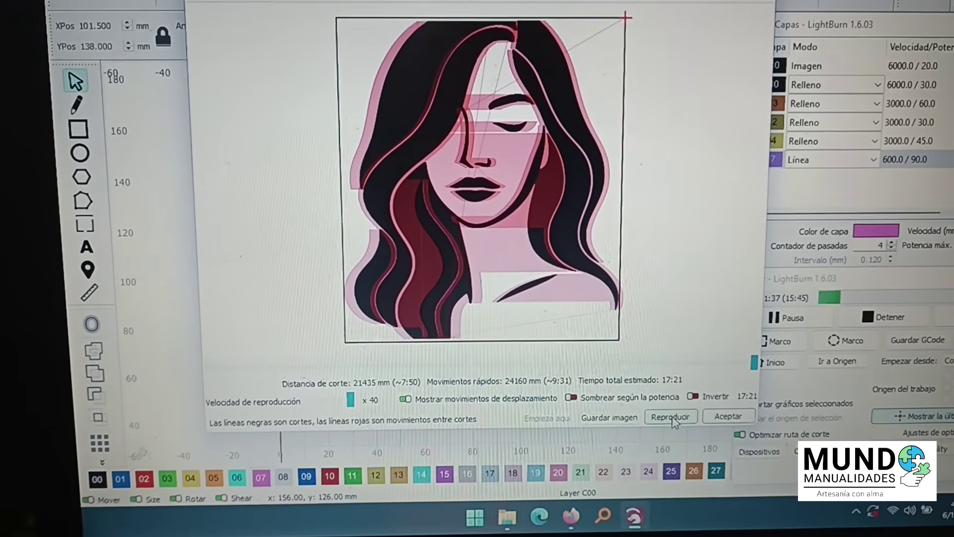
{"action": "left_click", "coordinate": [645, 447]}
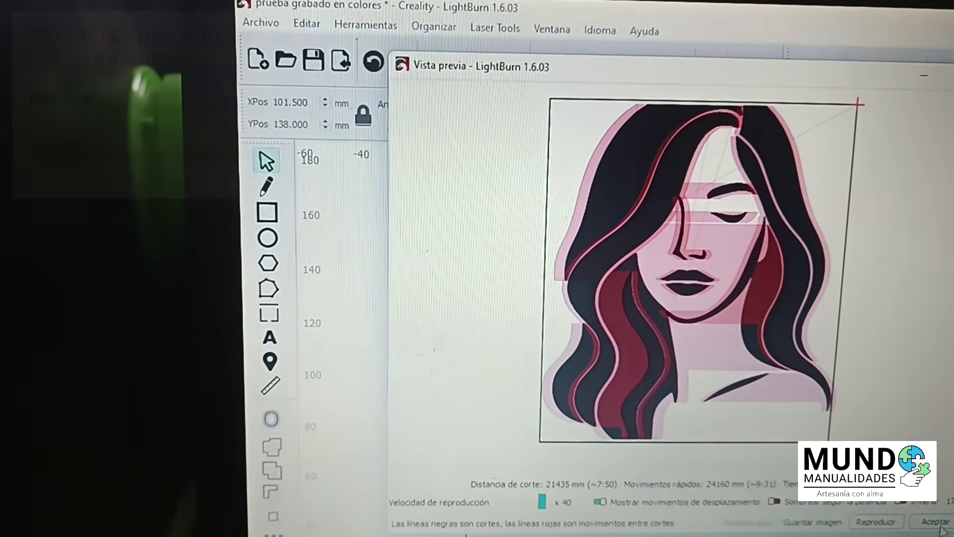
{"action": "left_click", "coordinate": [776, 474]}
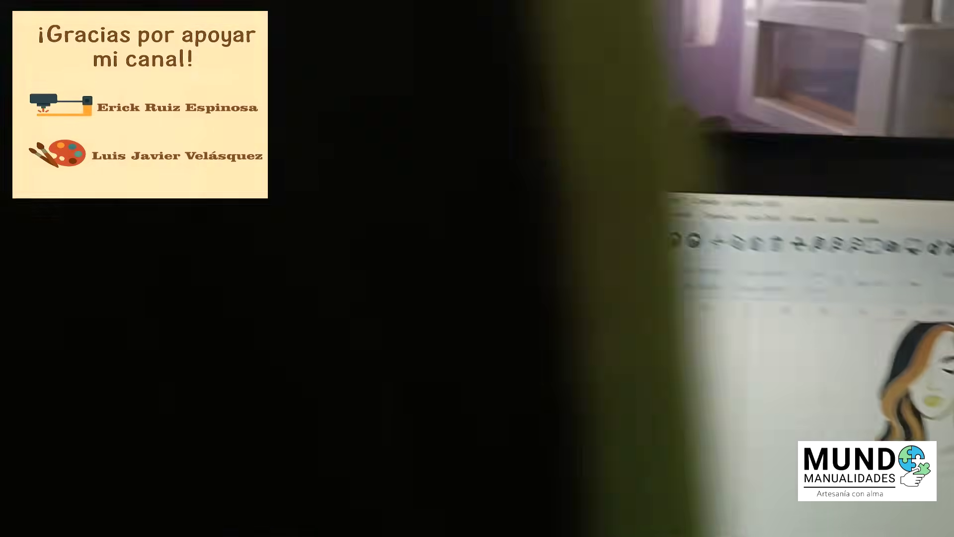